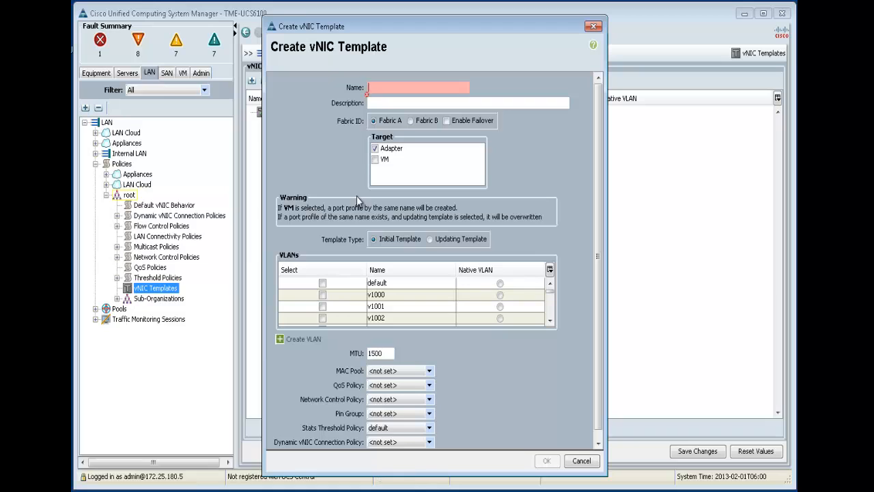
Create the vNIC template eth0 on Fabric A with VLAN v1000 and the MAC pool default-macpl
text(eth0)
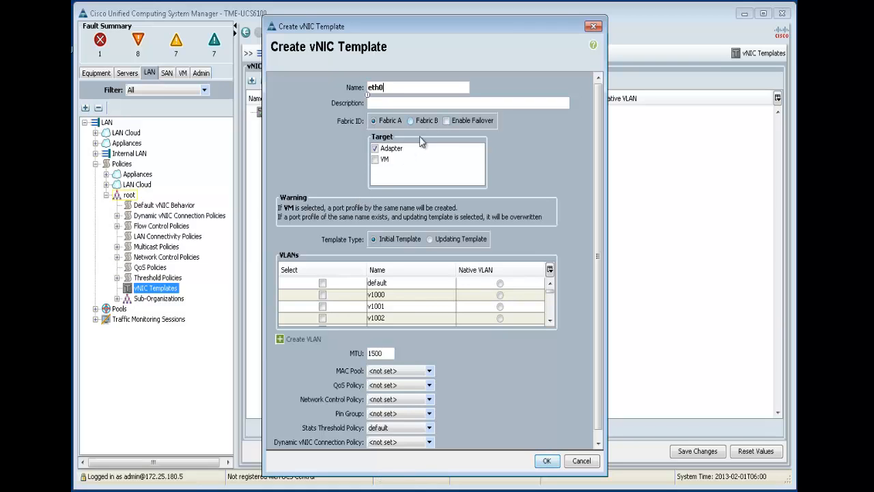
click(322, 294)
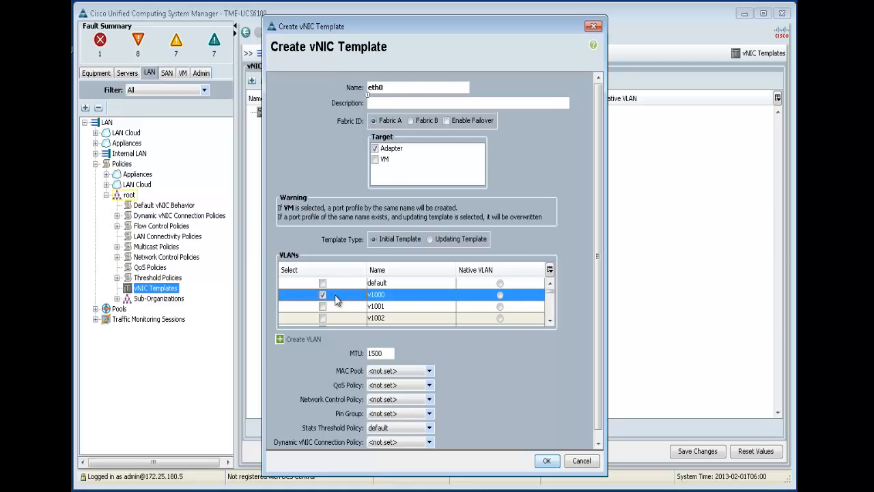
click(393, 371)
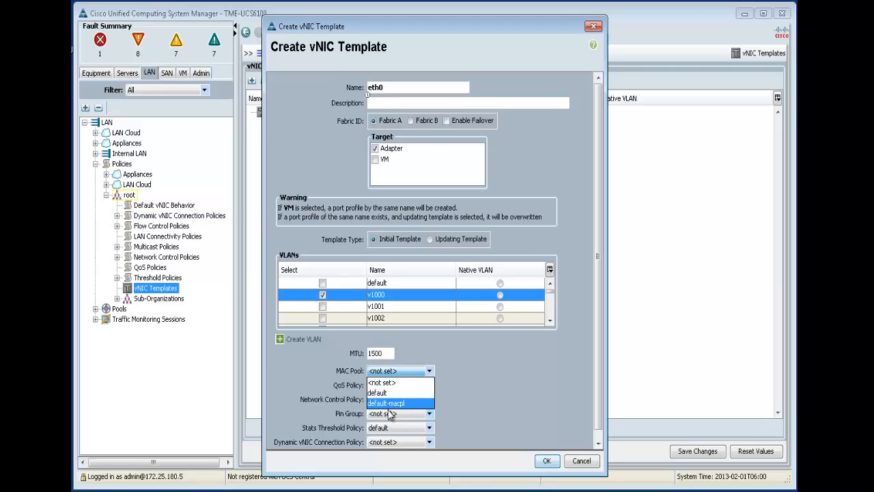
click(395, 408)
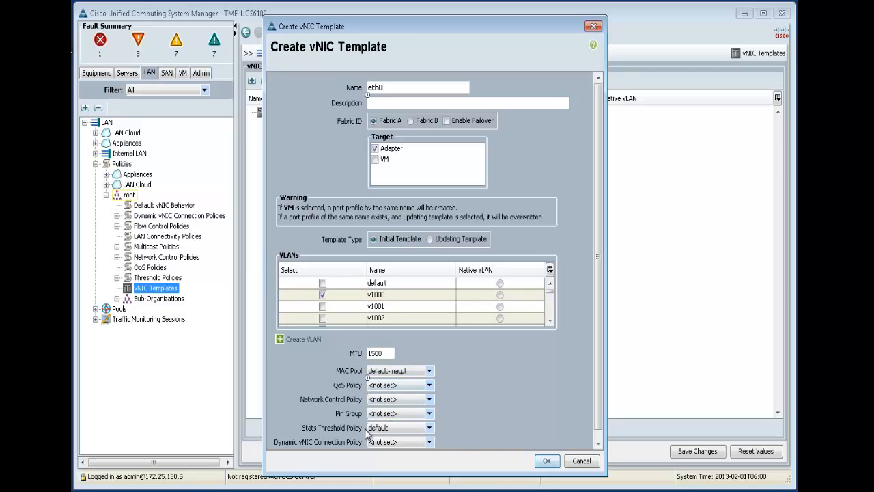
click(544, 461)
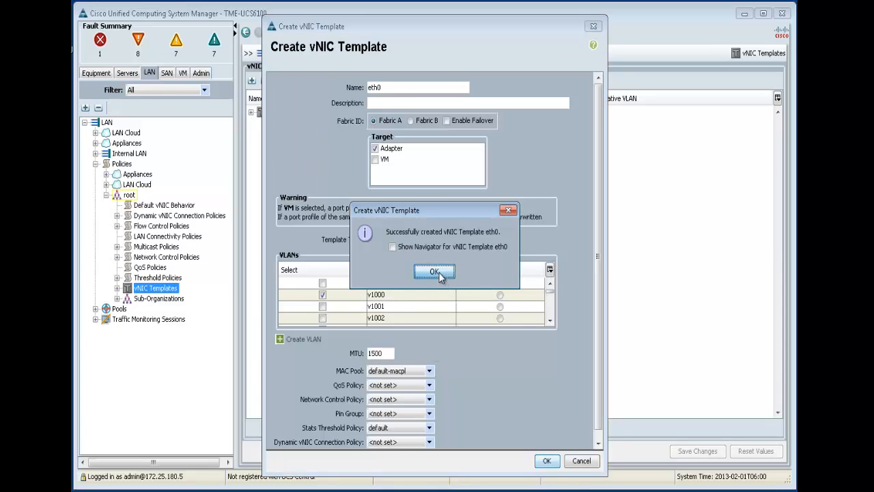
click(439, 272)
Create a vNIC template named eth1 under root on Fabric B with VLAN v1001 and the MAC pool default-macpl
click(117, 288)
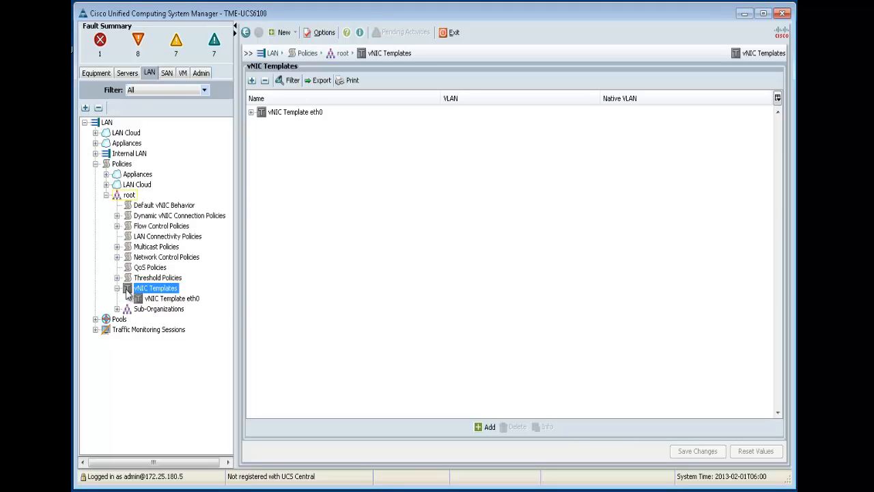
right_click(132, 289)
click(171, 313)
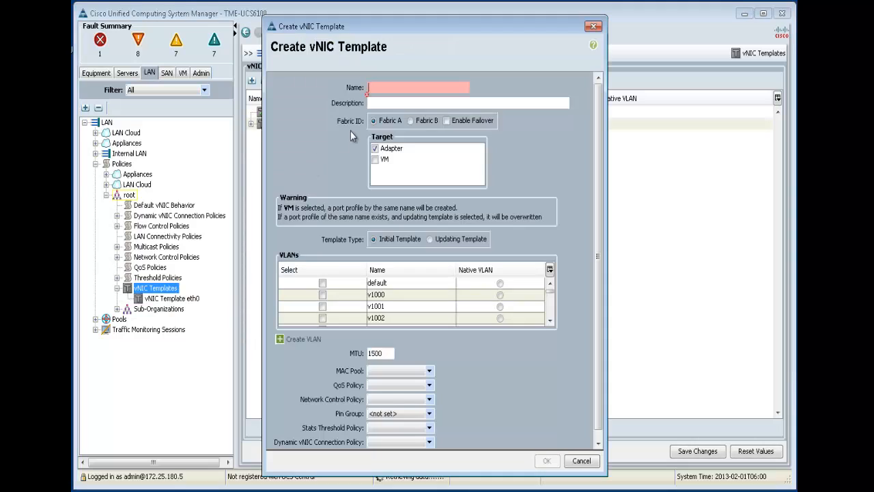
text(eth1)
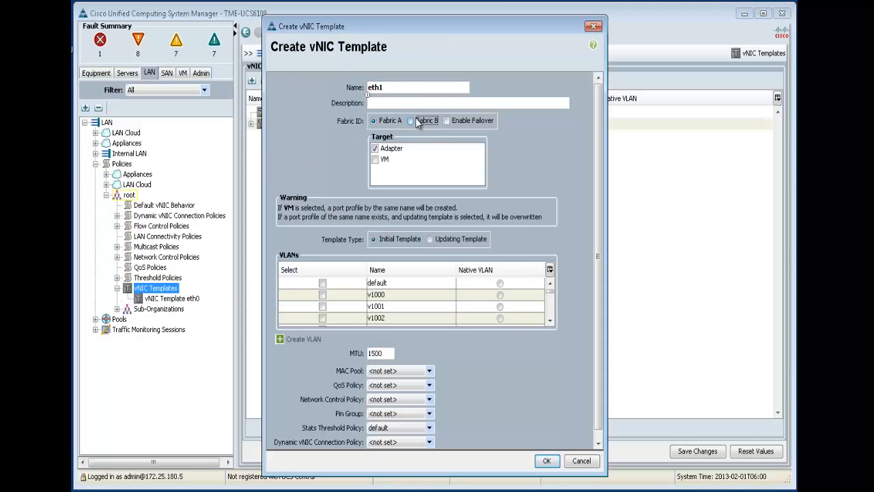
click(415, 120)
click(322, 306)
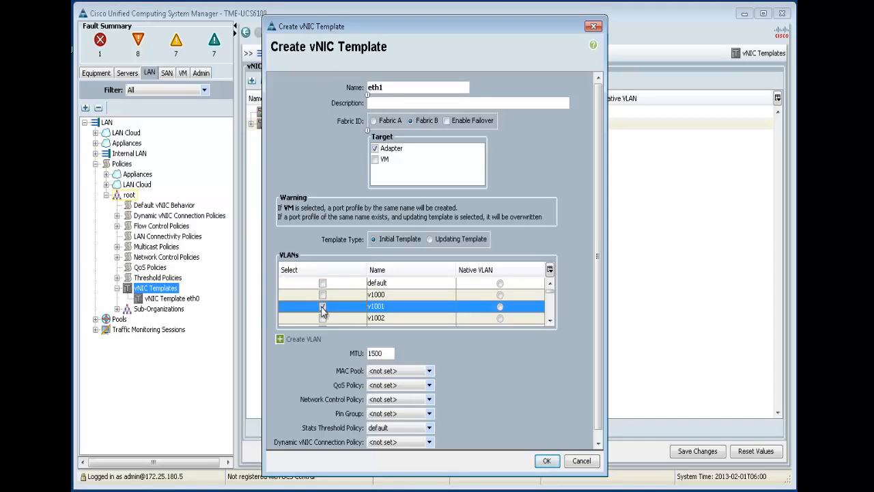
click(429, 371)
click(390, 406)
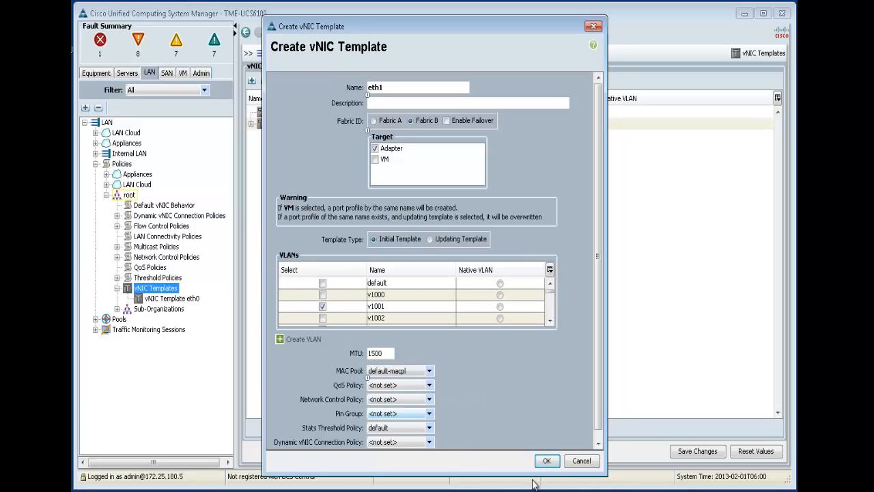
click(545, 462)
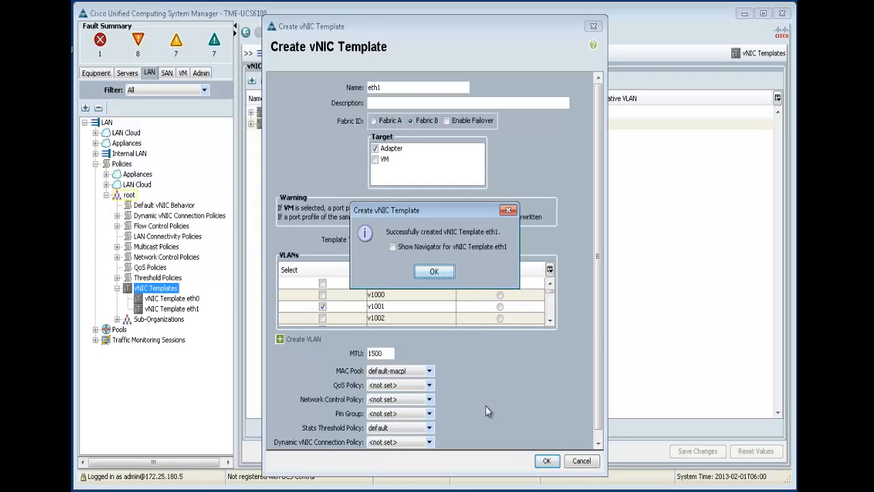
click(434, 273)
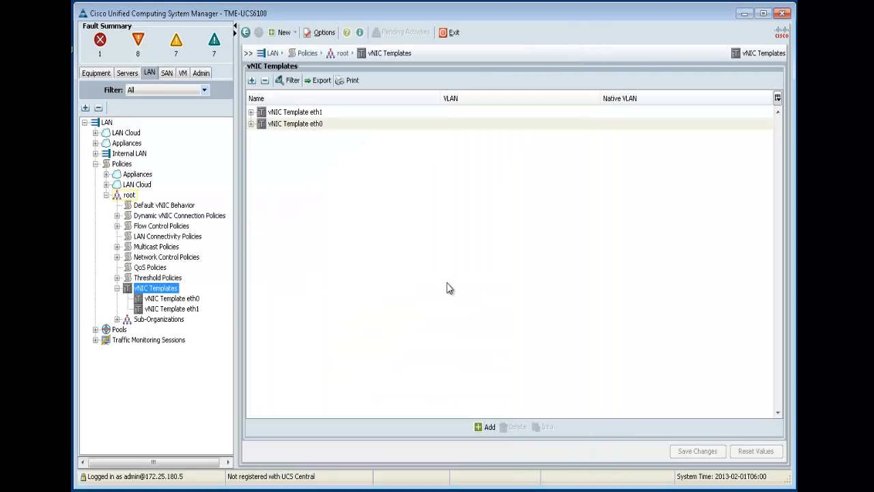
Create a vNIC template named eth3 on Fabric A with VLAN v1002 and the MAC pool default-macpl
right_click(164, 290)
click(191, 314)
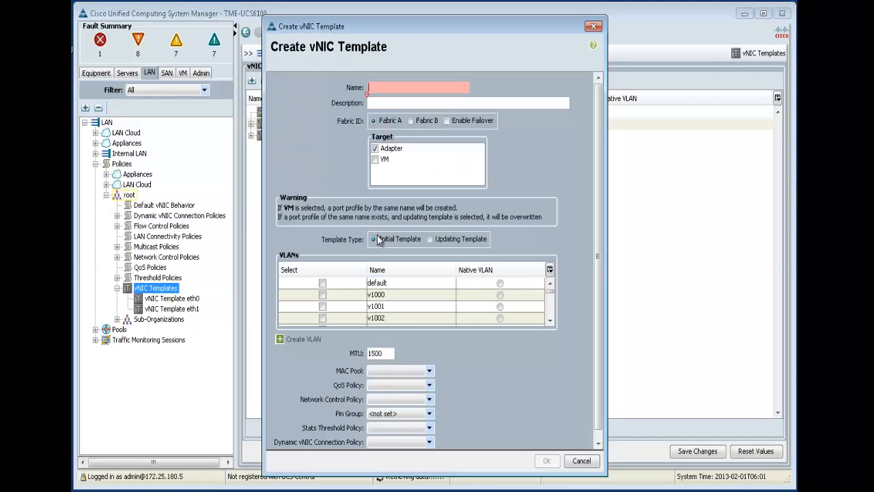
text(eth3)
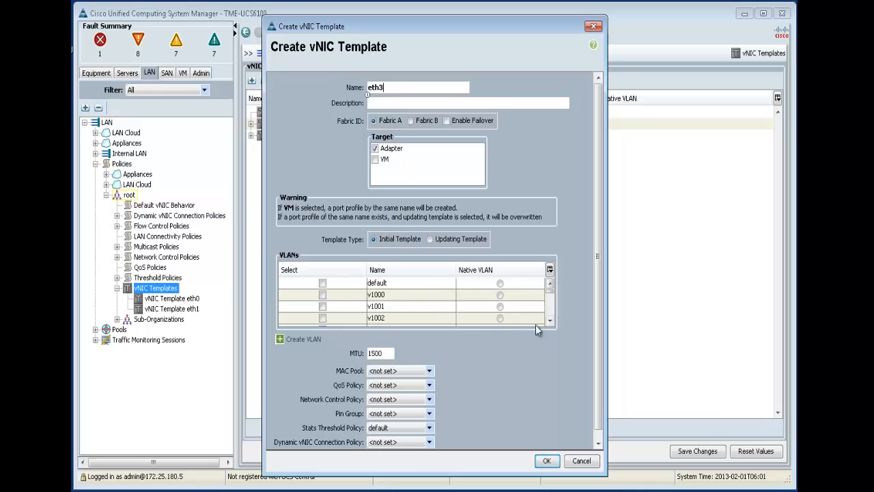
click(323, 319)
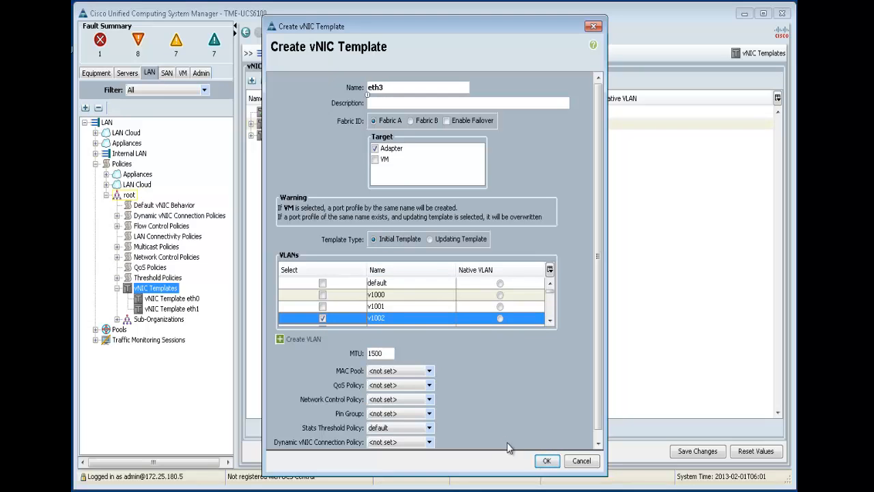
click(429, 371)
click(391, 396)
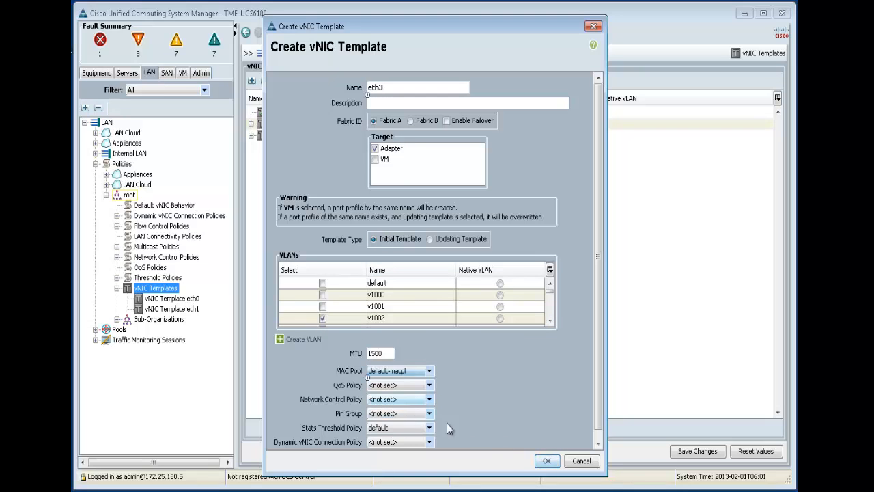
click(545, 462)
click(426, 272)
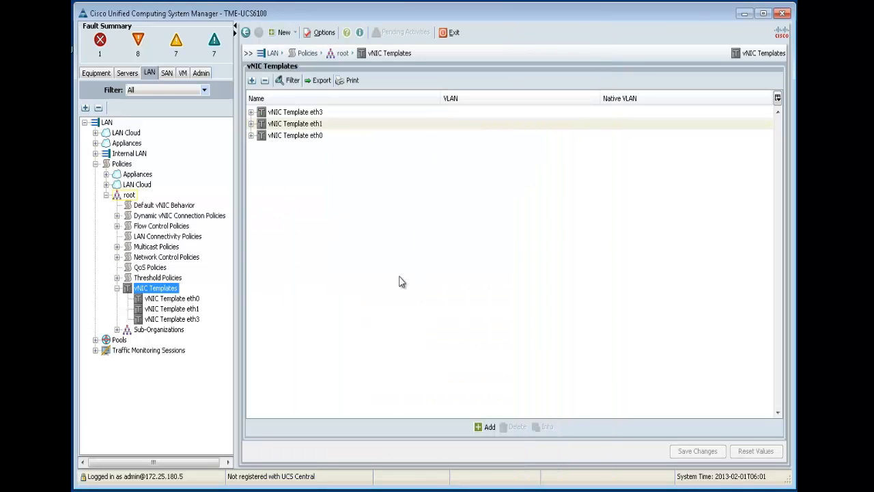
Create a vNIC template named eth4 on Fabric B with failover enabled and the MAC pool default-macpl
right_click(162, 288)
click(187, 311)
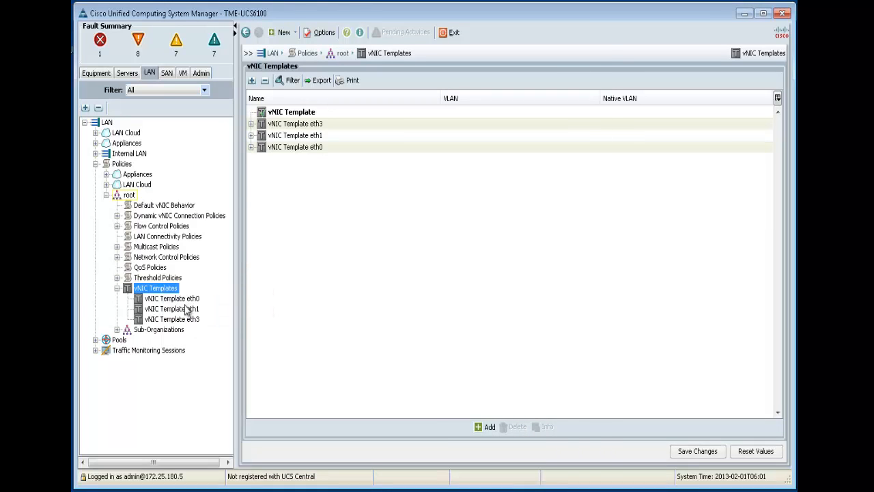
text(eth4)
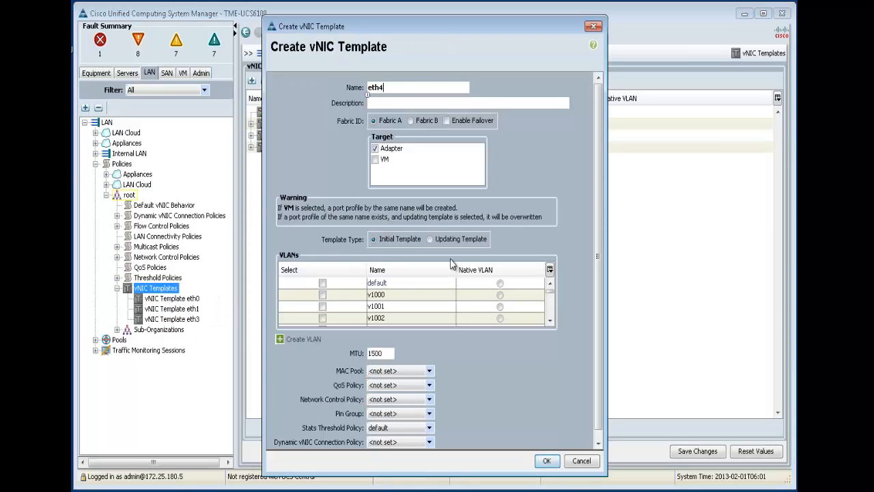
click(413, 124)
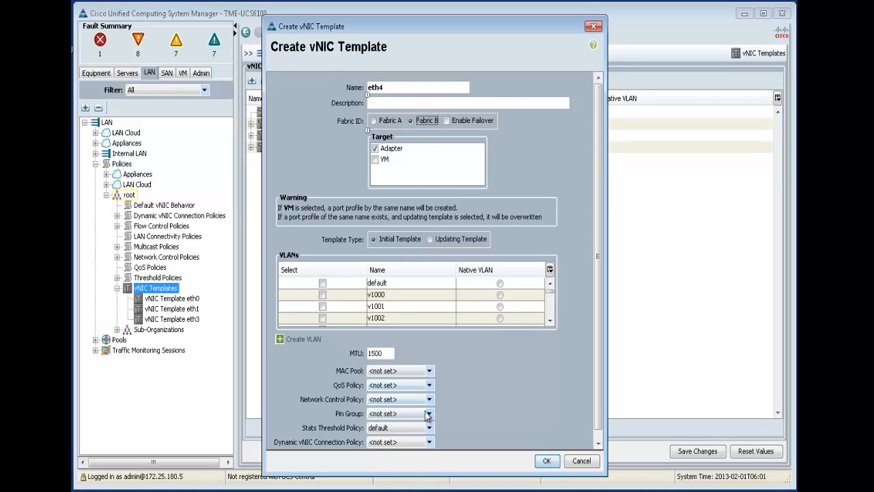
click(430, 372)
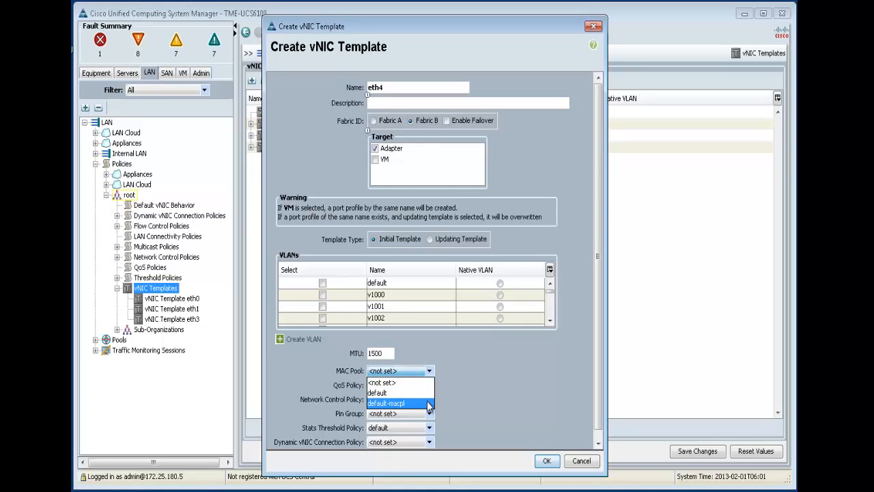
click(400, 401)
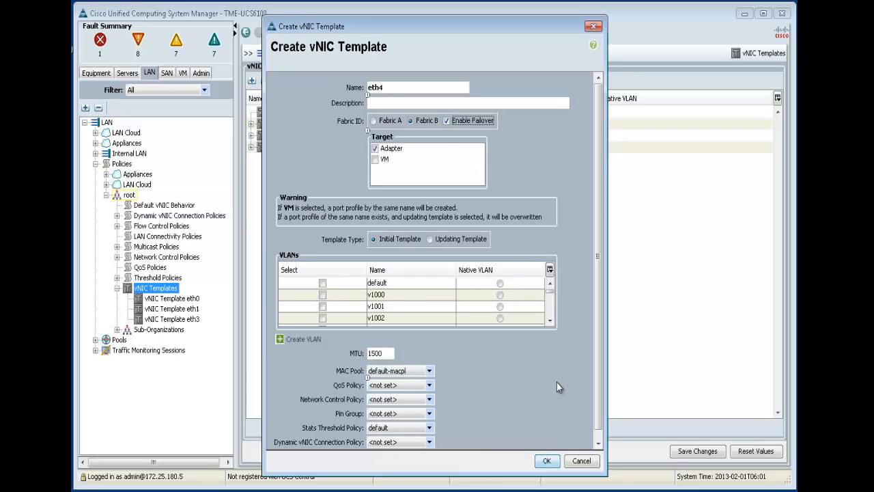
click(546, 460)
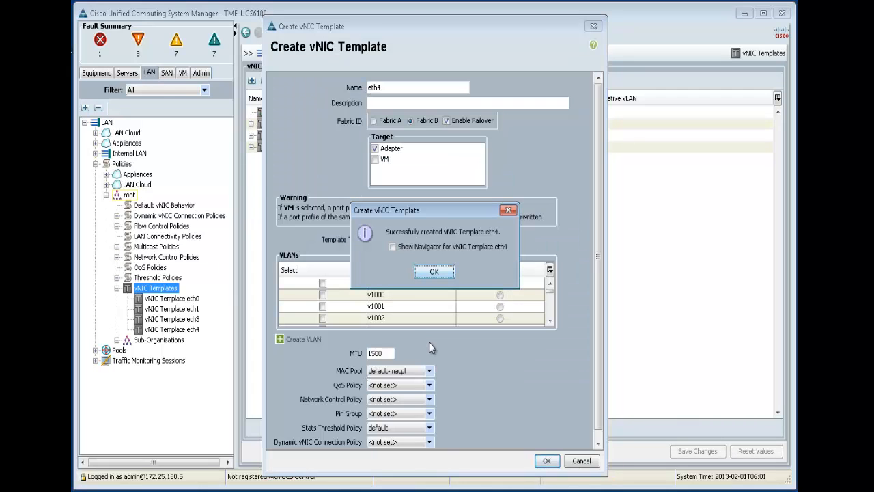
click(431, 272)
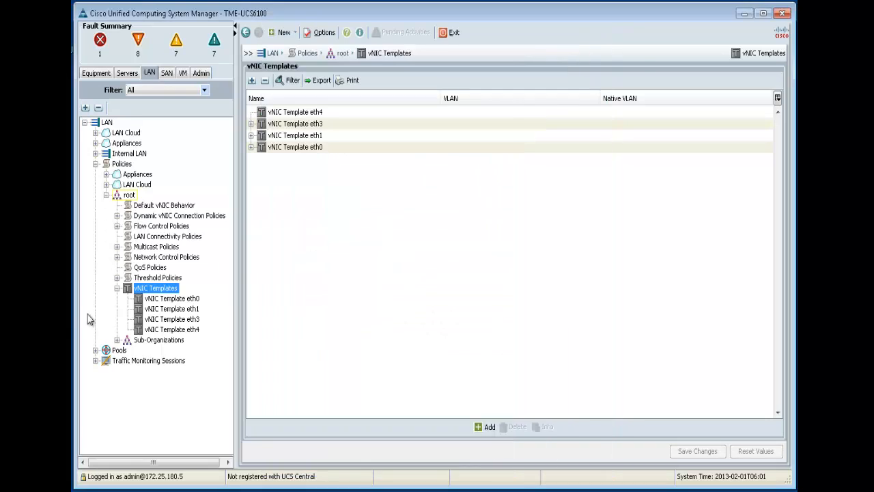
Start a new LAN connectivity policy under root and name it 4-port
click(118, 288)
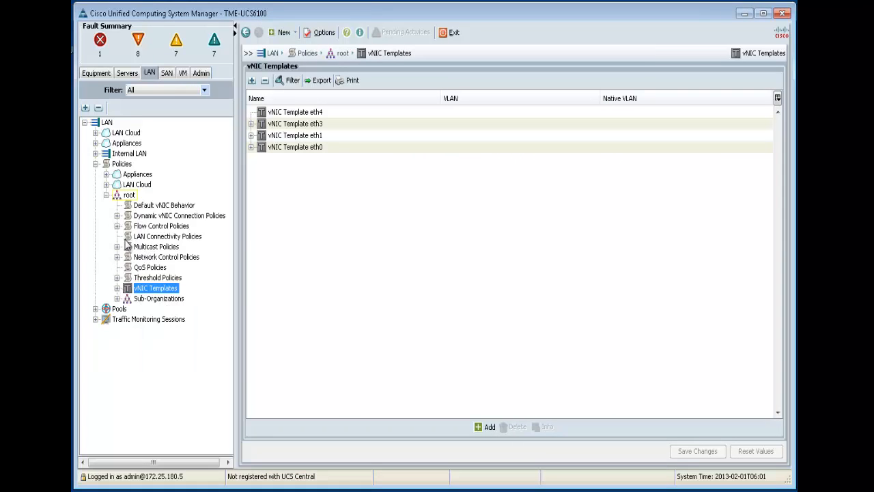
click(151, 238)
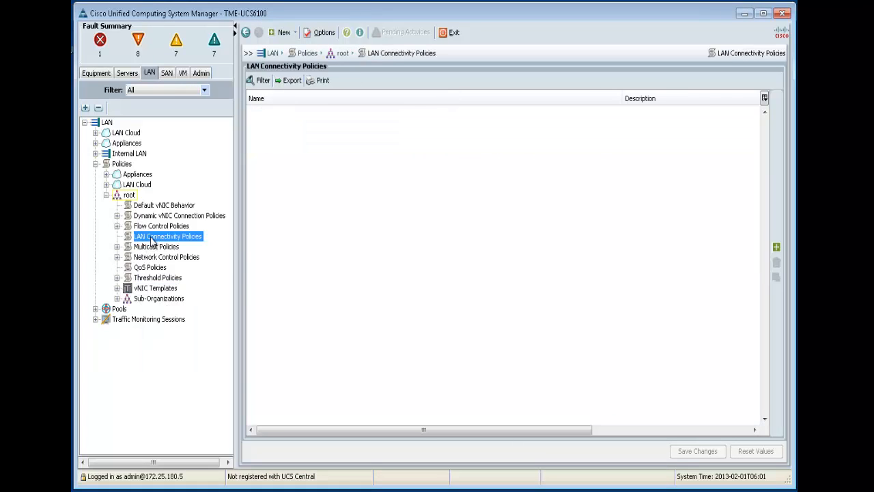
right_click(151, 240)
click(180, 259)
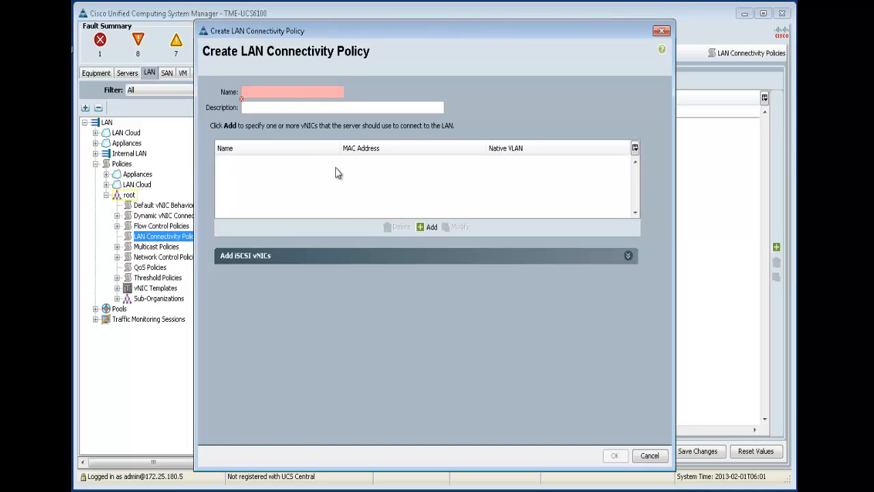
text(4-port)
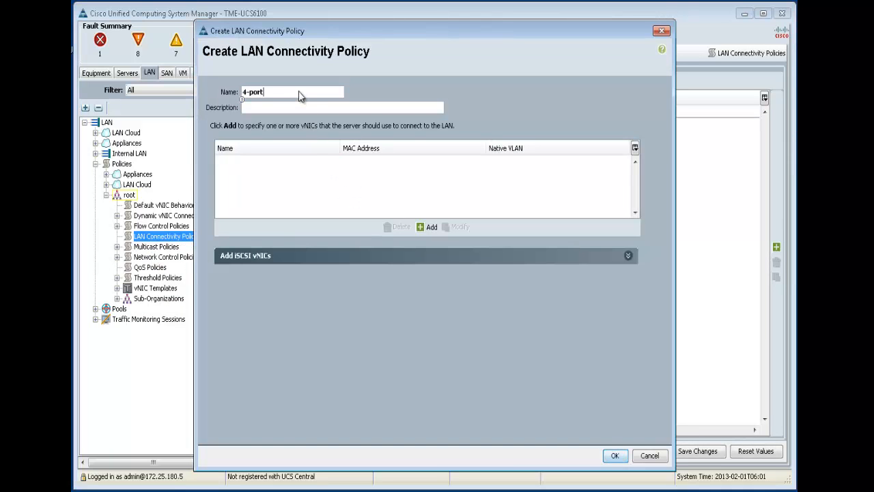
Add a vNIC named eth0 to the 4-port policy, based on the vNIC template eth0
click(428, 227)
text(eth0)
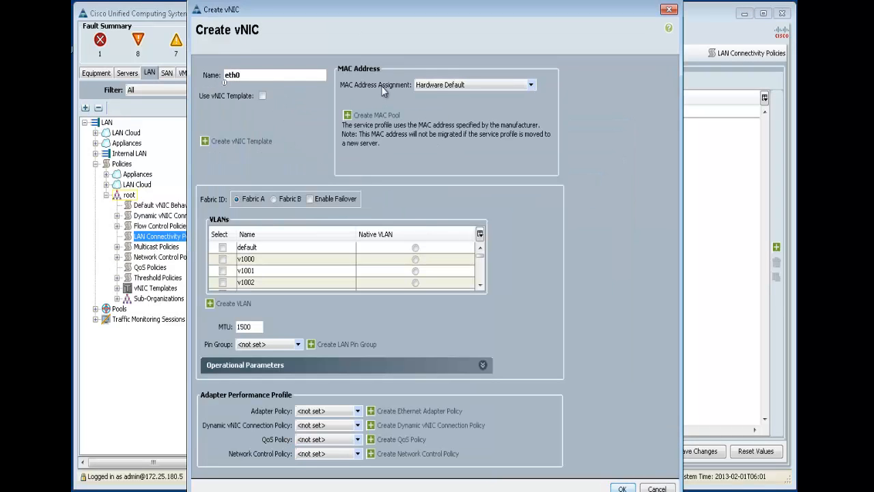
click(428, 87)
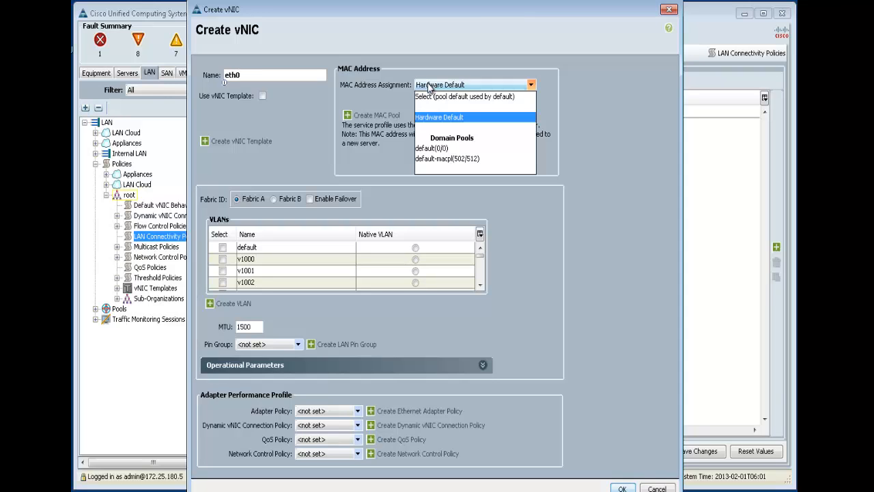
click(428, 89)
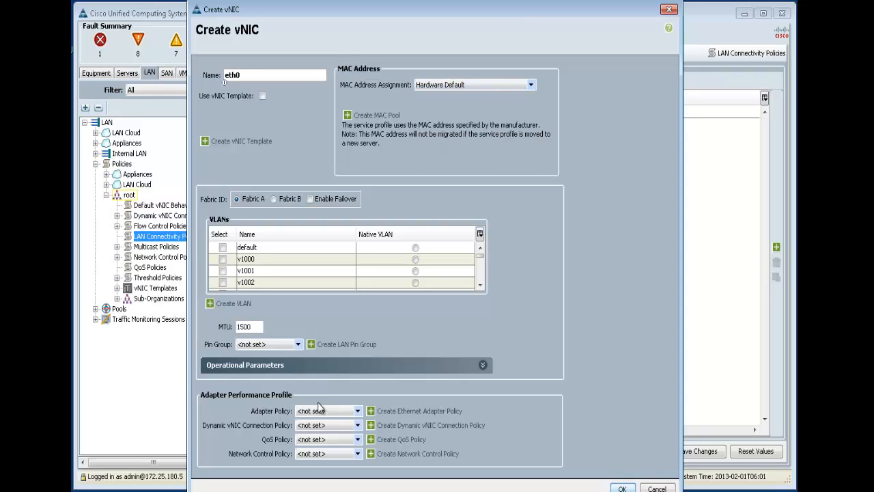
click(261, 97)
click(268, 142)
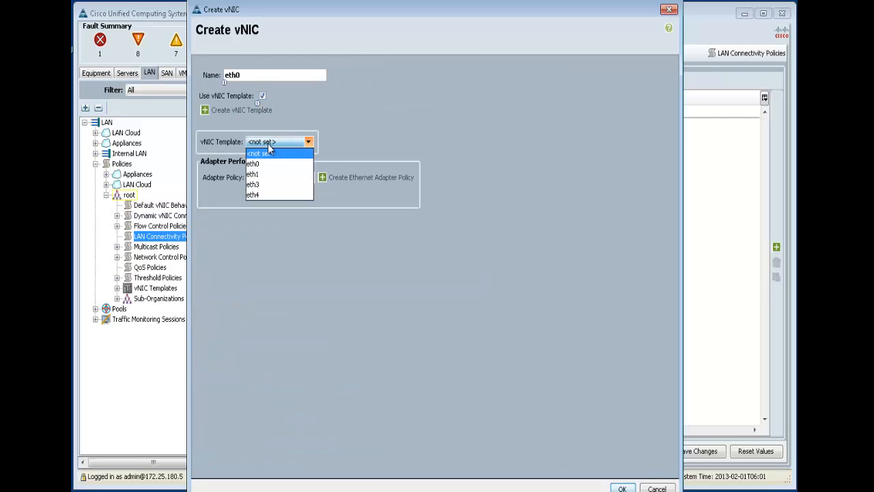
click(271, 173)
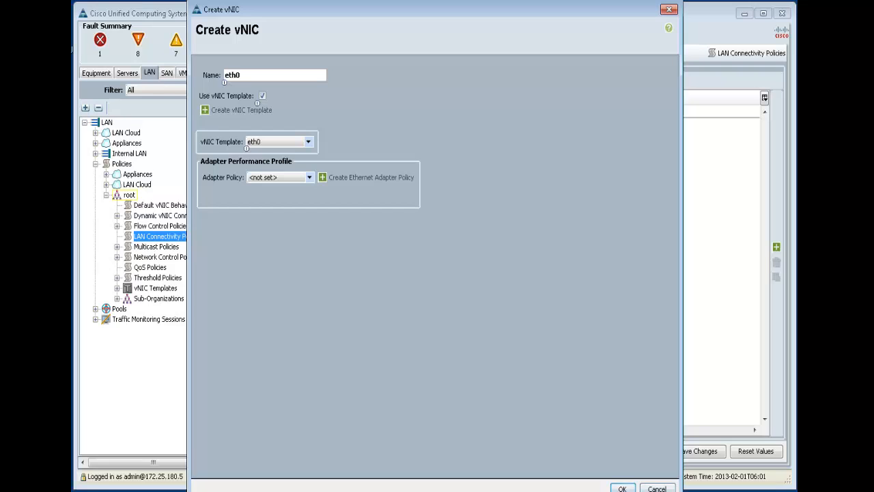
click(620, 488)
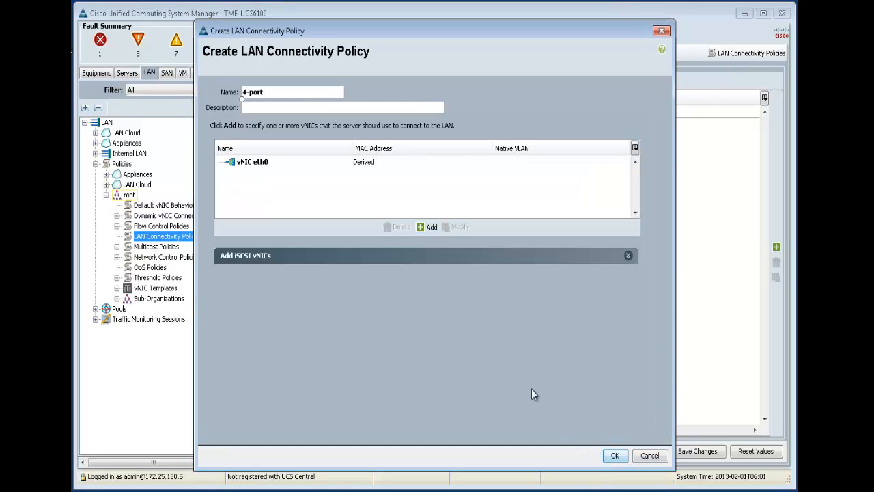
Add a vNIC named eth1 to the 4-port policy, based on the vNIC template eth1
click(429, 226)
text(eth1)
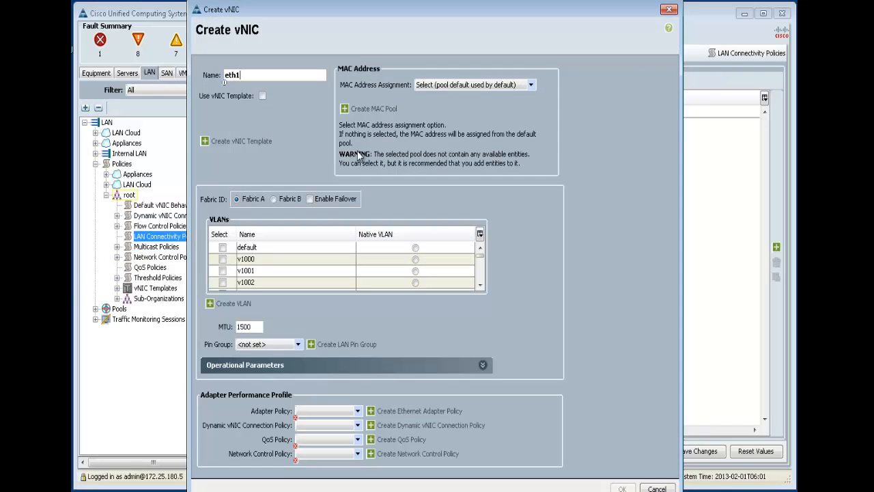
click(262, 96)
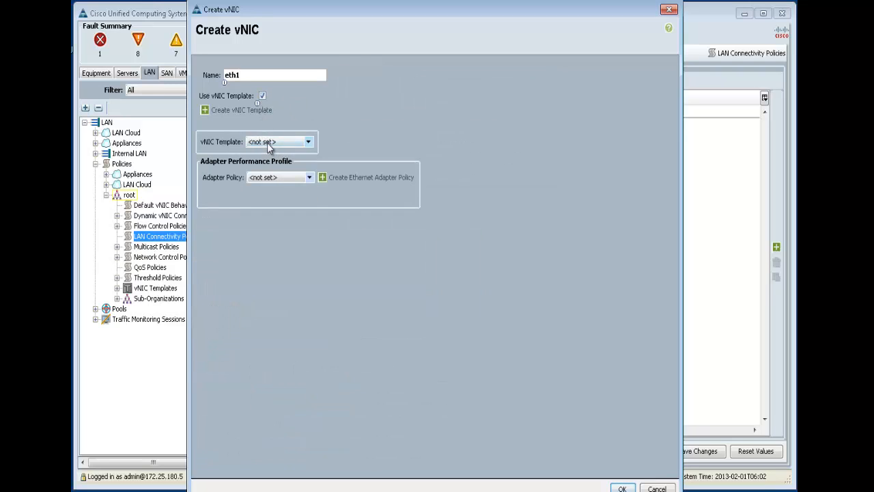
click(273, 141)
click(273, 169)
click(622, 488)
Add a vNIC named eth3 to the 4-port policy, based on the vNIC template eth3
click(425, 229)
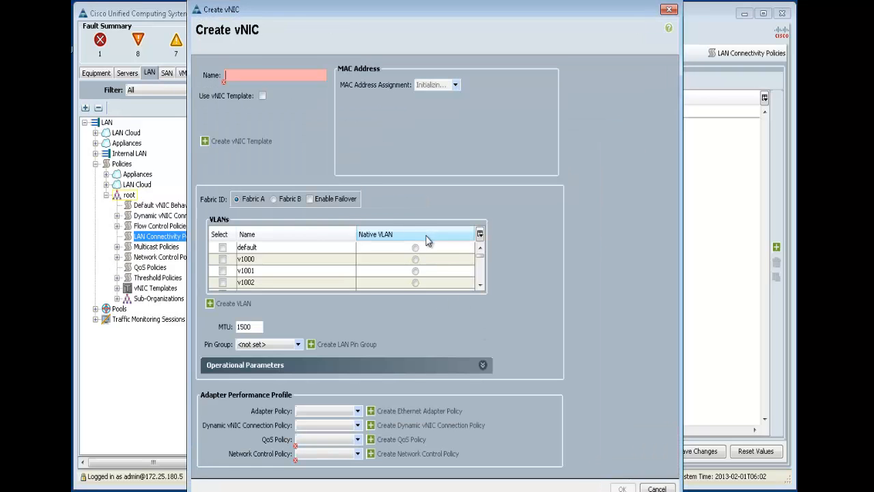
text(eth3)
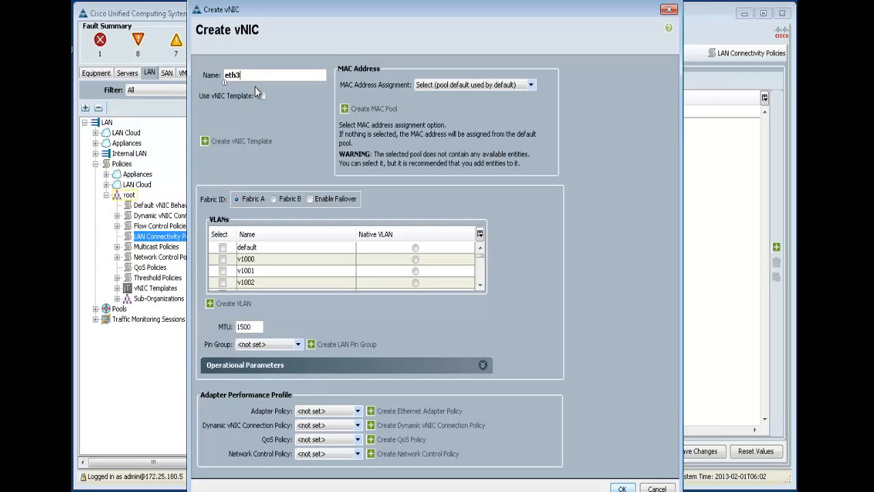
click(262, 96)
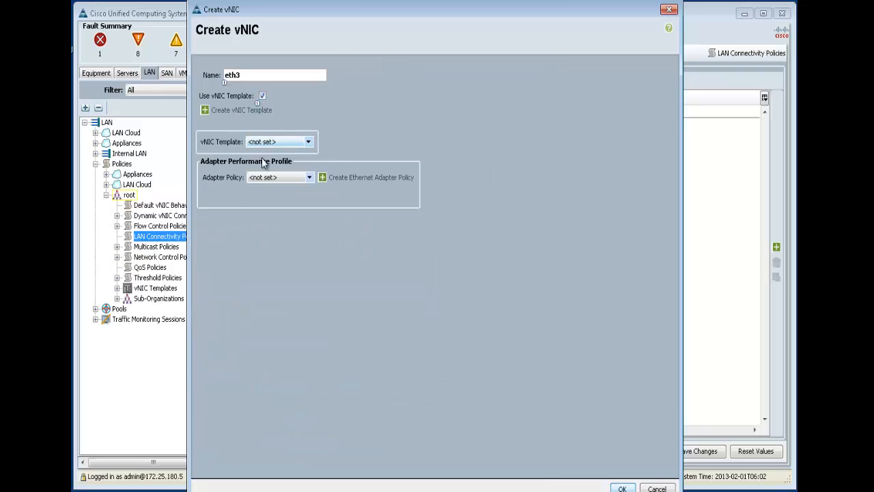
click(271, 142)
click(274, 186)
click(623, 488)
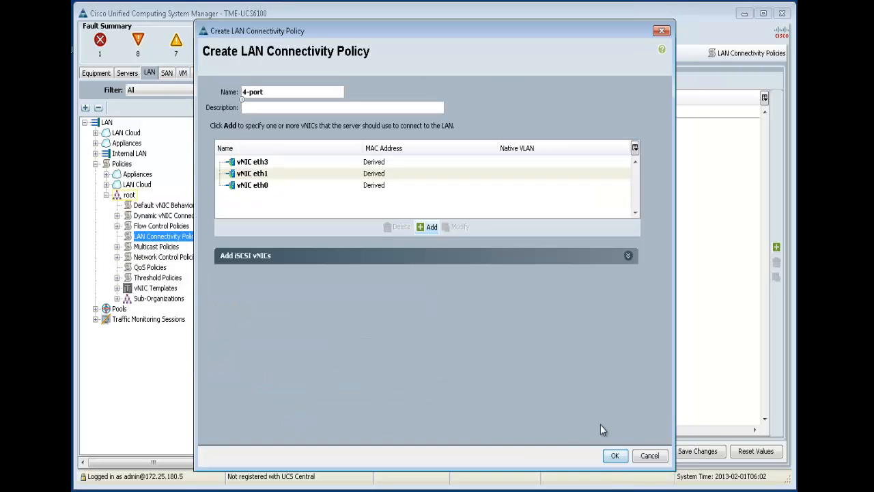
Add a vNIC named eth4 based on the vNIC template eth4, and finish creating the 4-port LAN connectivity policy
click(424, 228)
text(eth4)
click(531, 85)
click(444, 102)
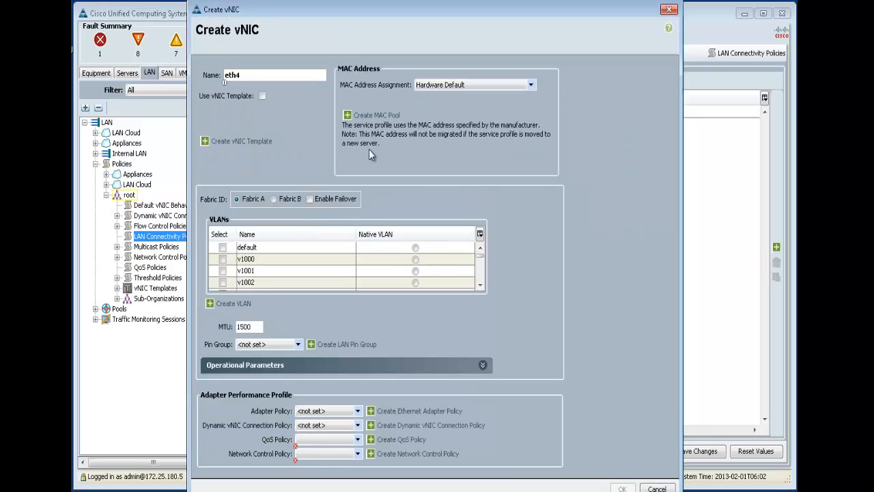
click(263, 96)
click(268, 141)
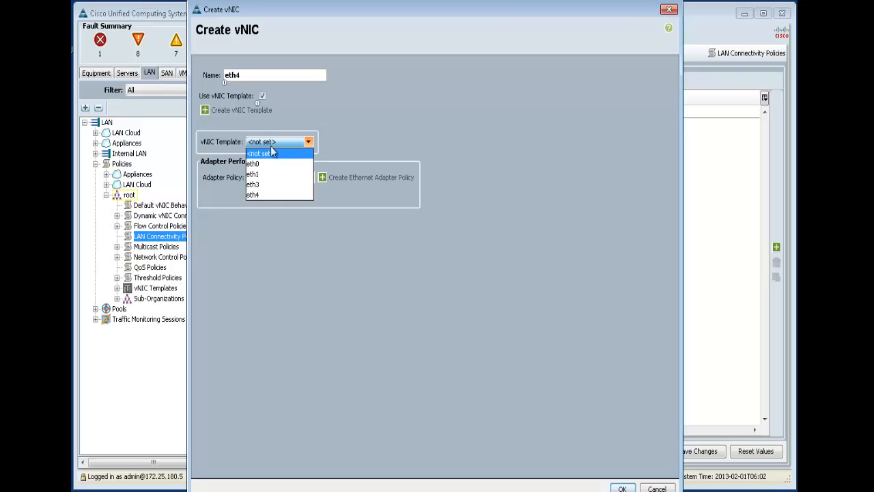
click(266, 195)
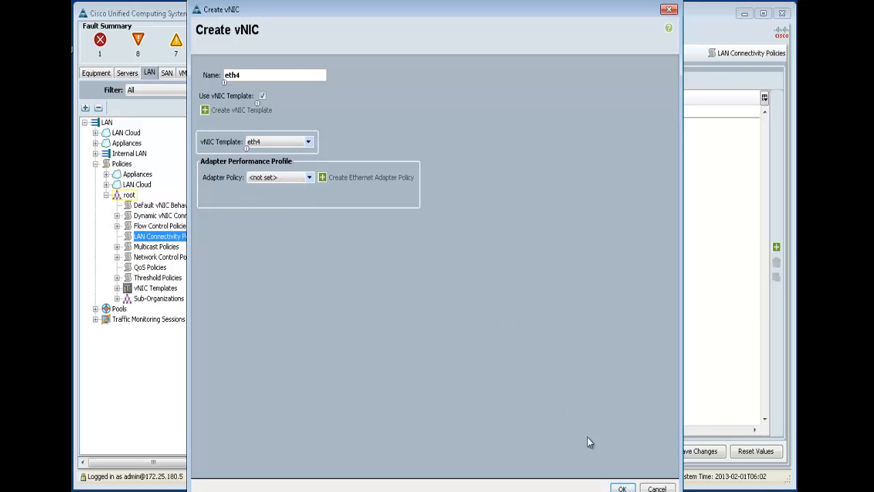
click(622, 487)
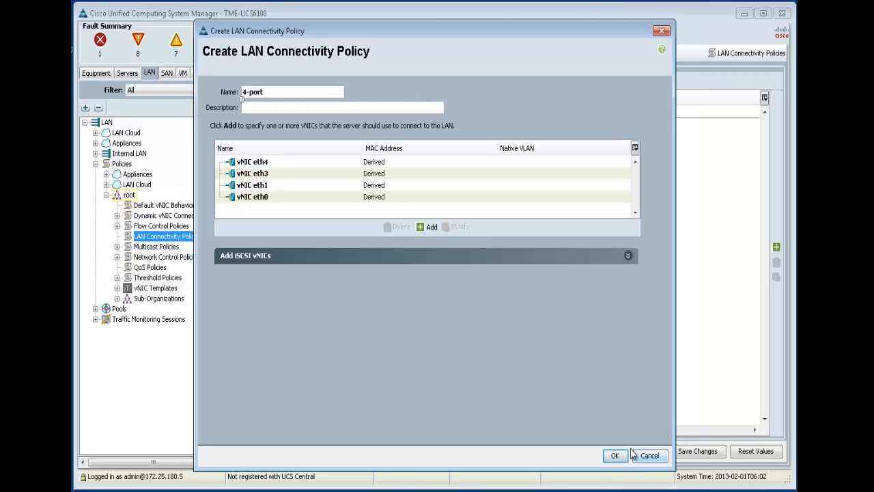
click(617, 456)
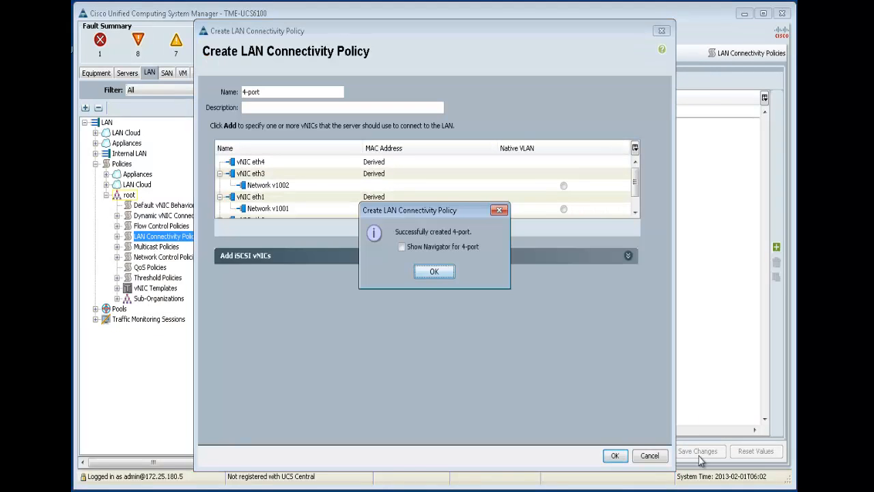
click(450, 275)
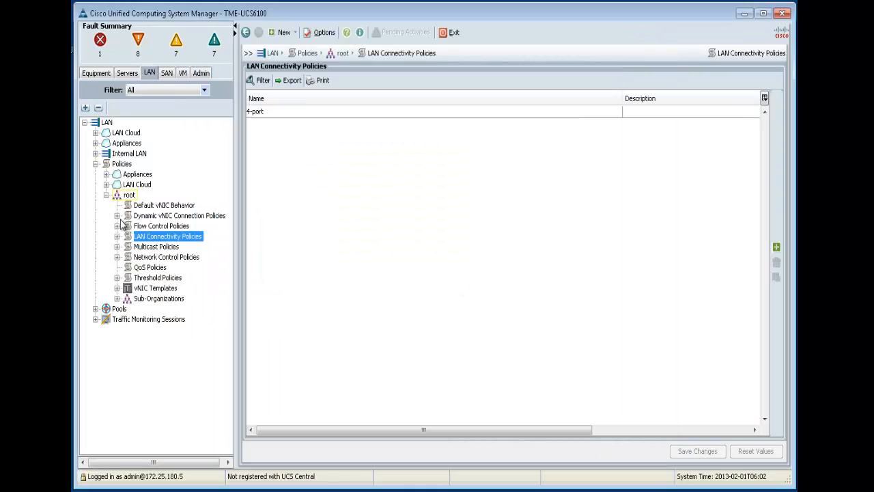
Start another LAN connectivity policy under root and name it 2-port
right_click(179, 239)
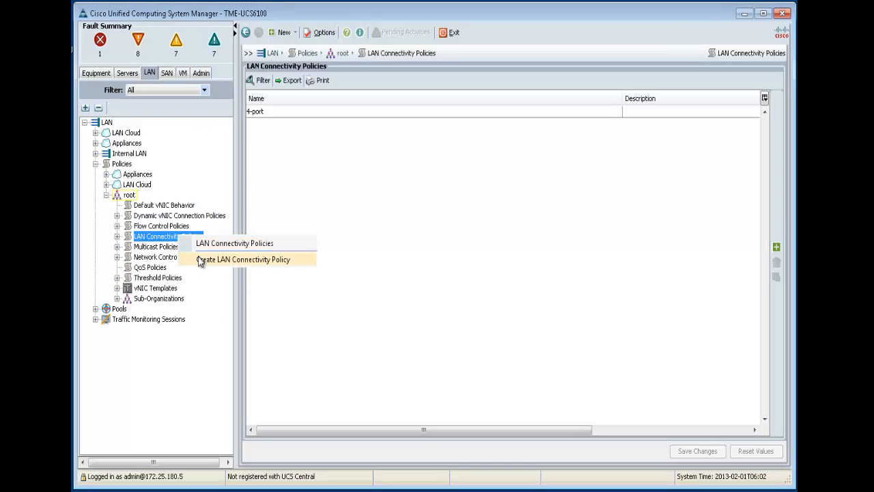
click(204, 260)
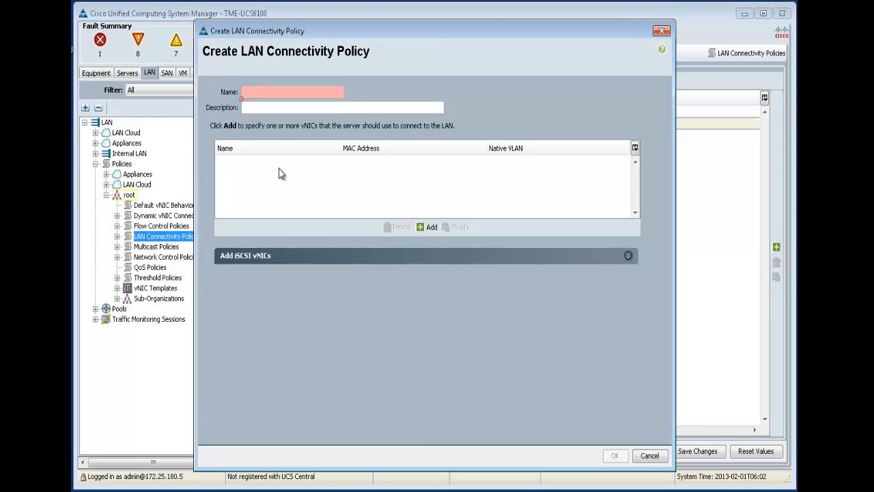
click(276, 96)
text(2)
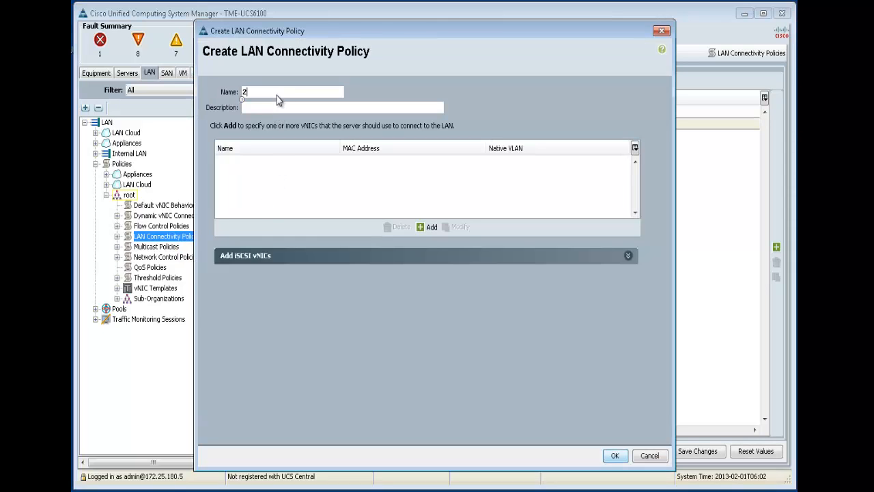
text(-port)
Add a vNIC named eth0 to the 2-port policy, based on the vNIC template eth3
click(429, 229)
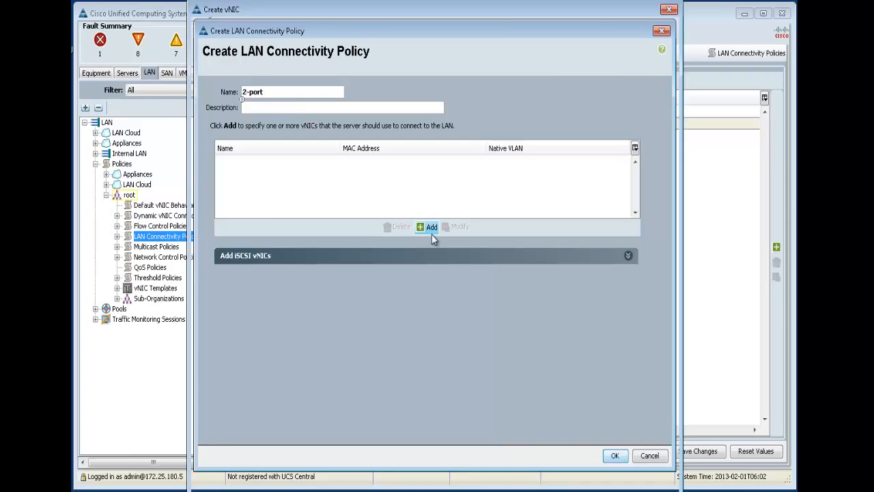
text(eth0)
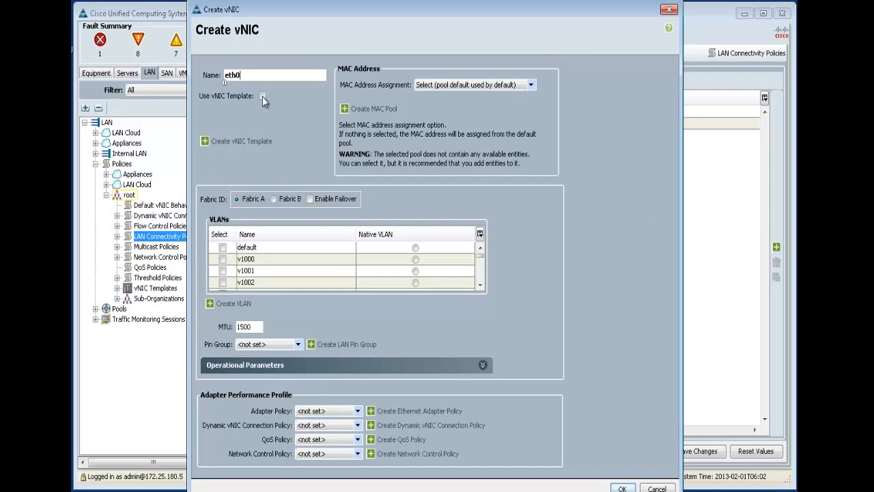
click(262, 96)
click(258, 142)
click(283, 189)
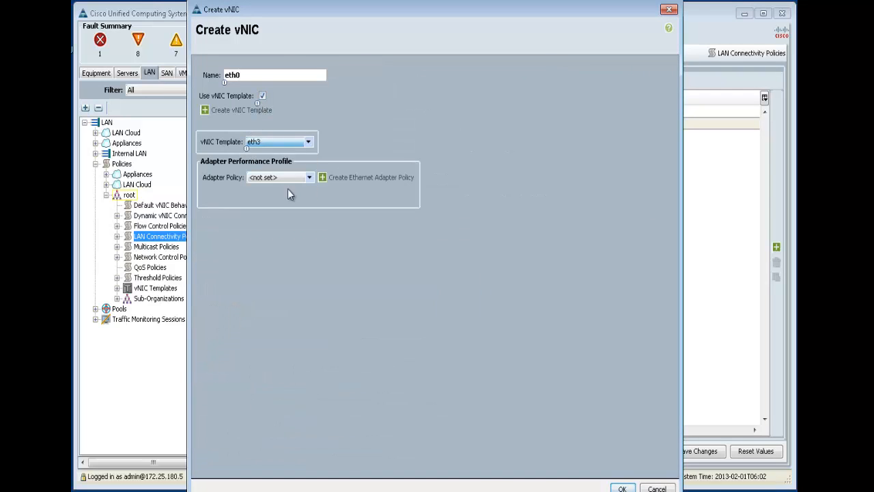
click(623, 488)
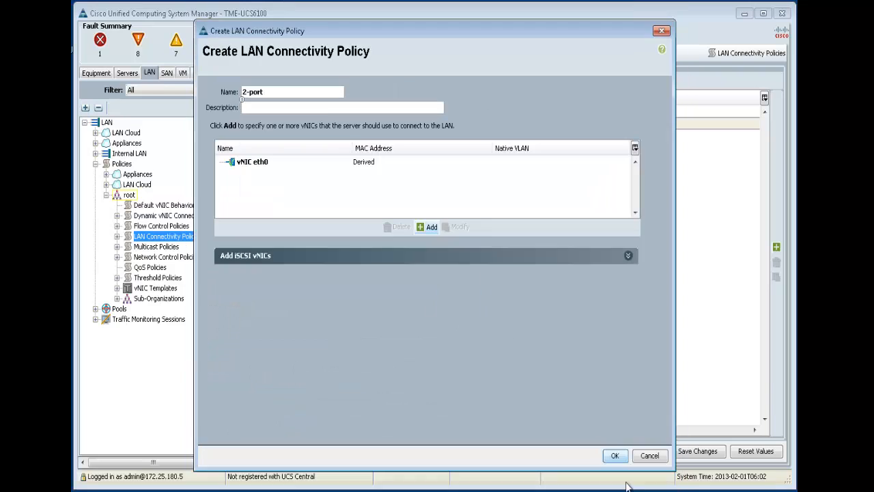
Add a vNIC named eth1 based on the vNIC template eth4, and finish creating the 2-port LAN connectivity policy
click(429, 226)
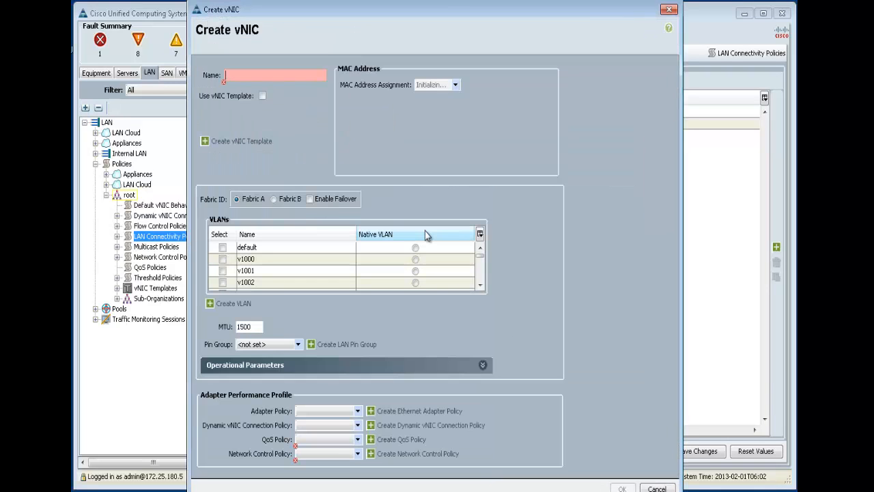
text(eth1)
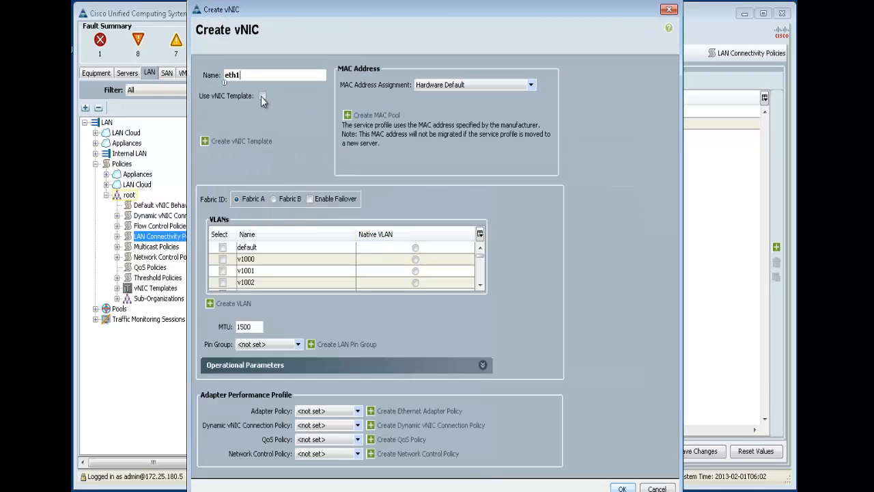
click(262, 97)
click(294, 142)
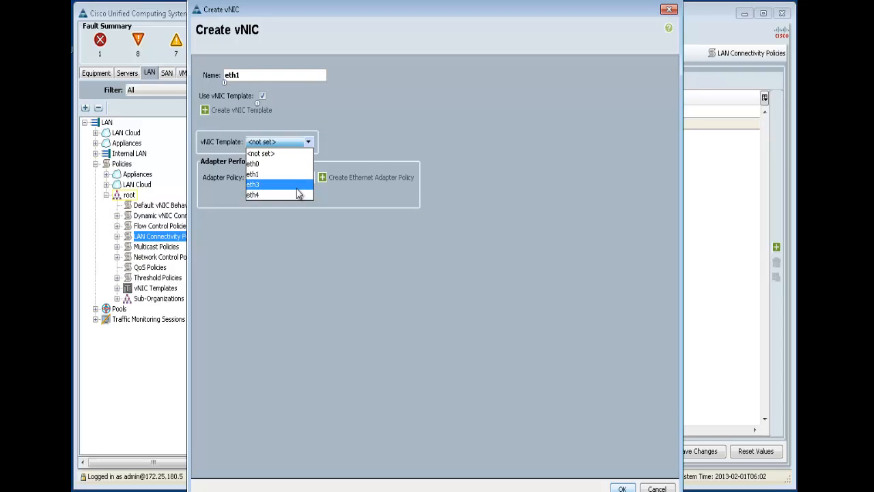
click(302, 195)
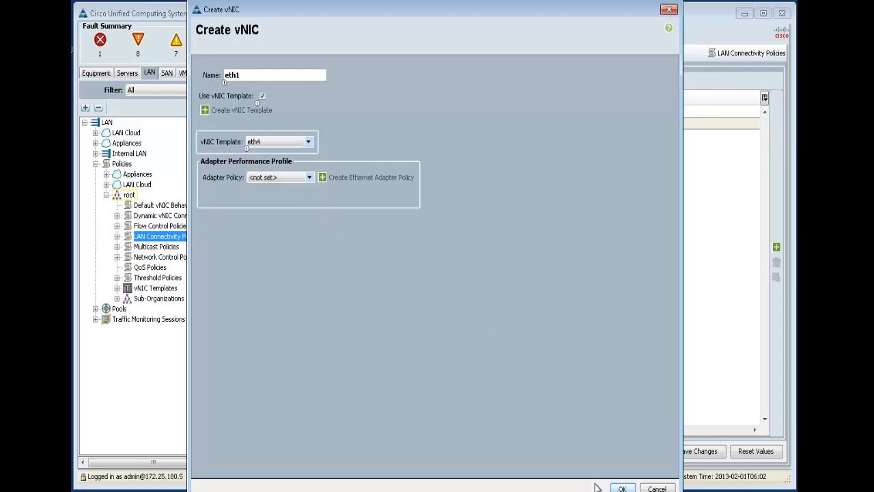
click(622, 488)
click(614, 455)
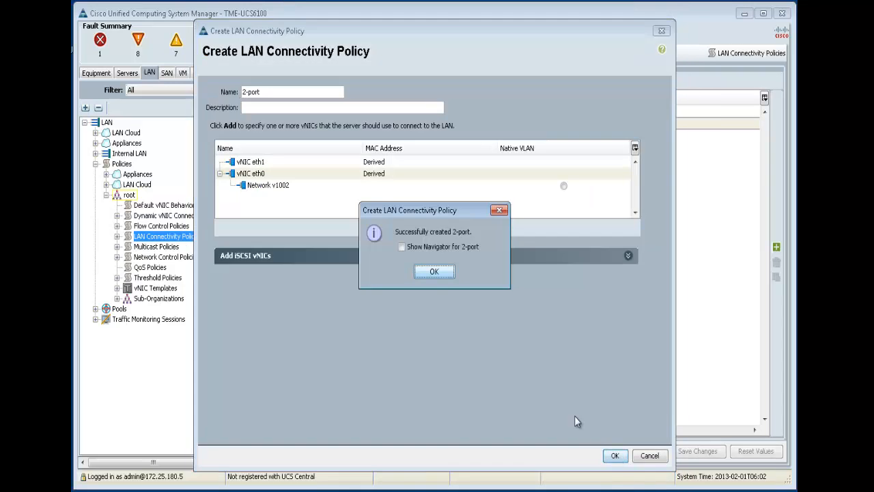
click(437, 272)
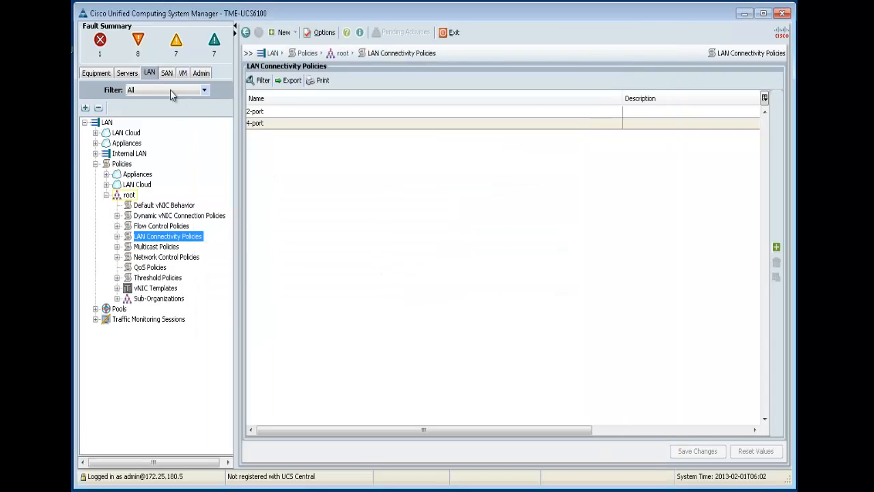
Create a vHBA template named vhba-0 under the root SAN policies, on Fabric A with a WWPN pool assigned
click(166, 73)
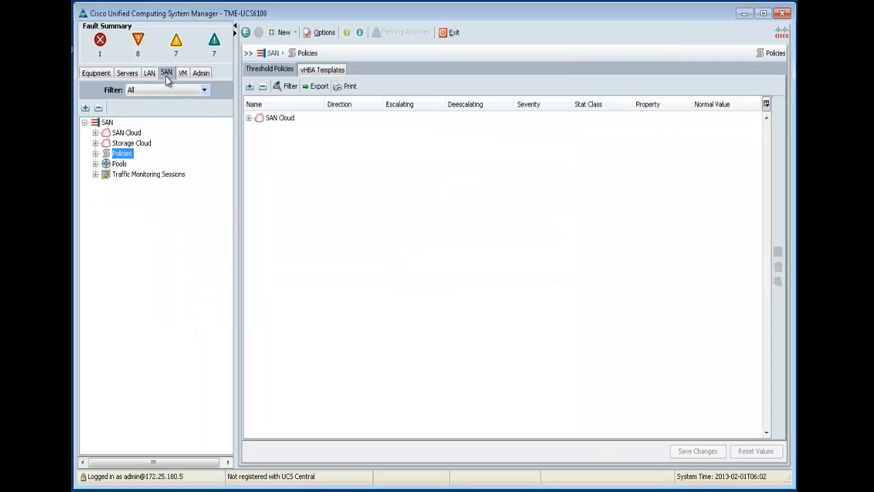
click(96, 154)
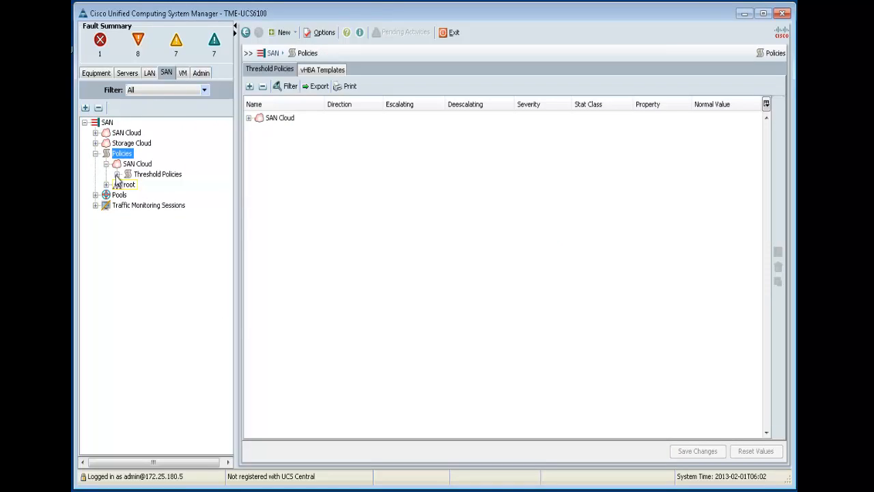
click(107, 185)
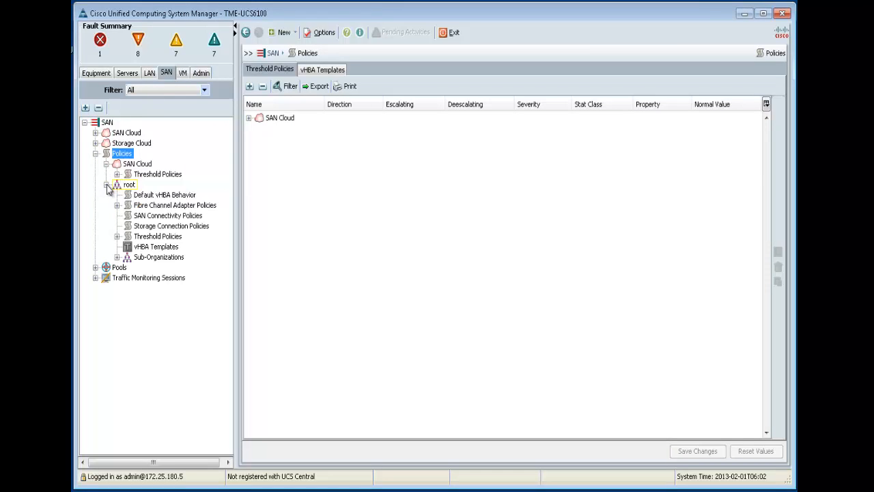
right_click(148, 247)
click(169, 269)
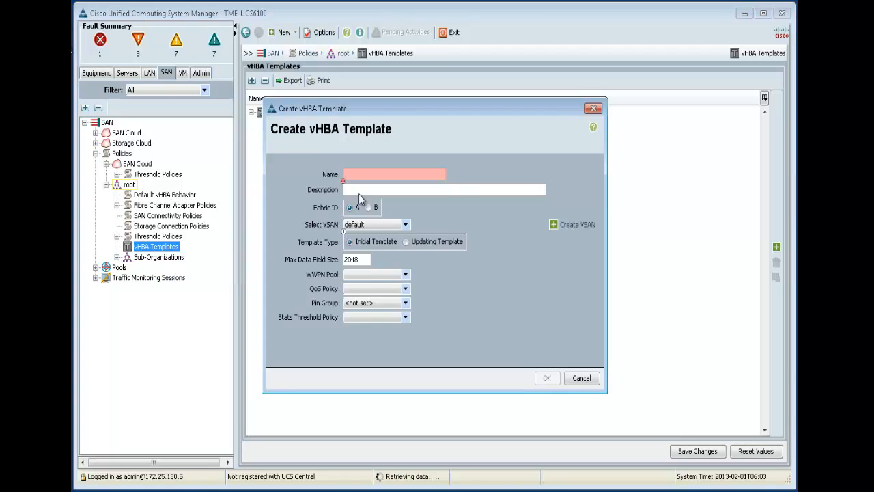
text(vhba-)
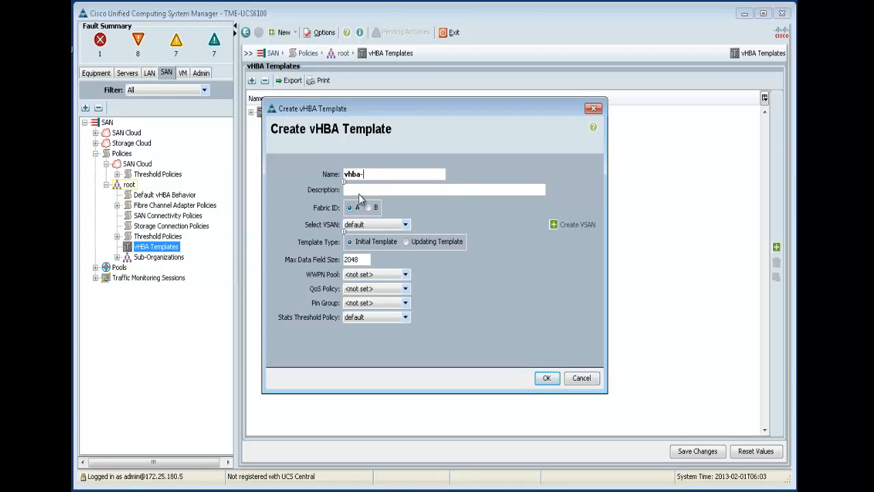
text(0)
click(373, 275)
click(382, 315)
click(546, 378)
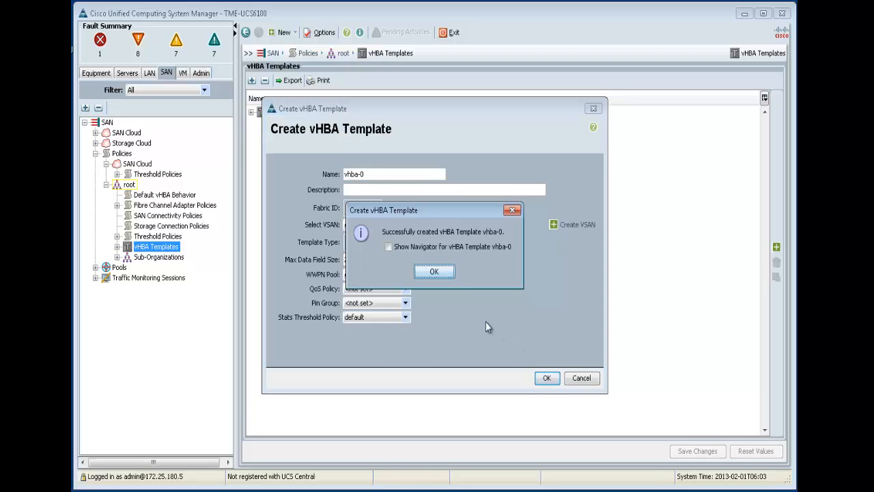
click(444, 274)
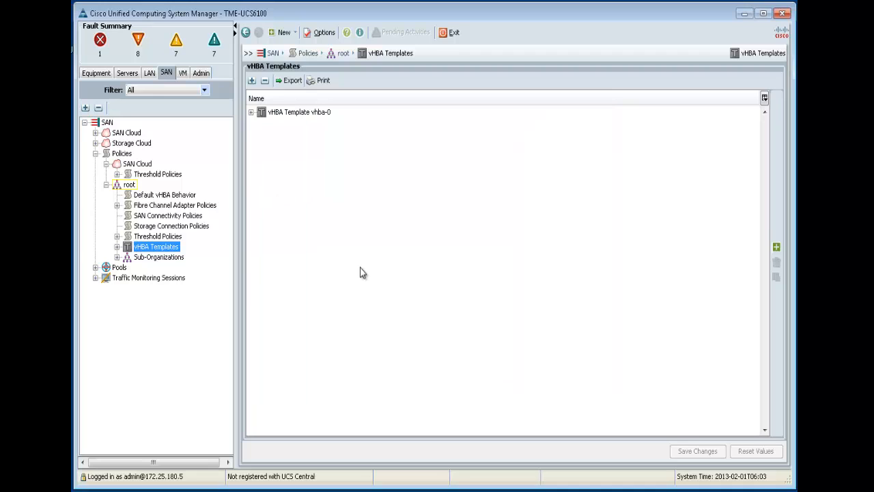
Create a vHBA template named vhba-1 on Fabric B with VSAN vsan.101 and WWPN pool default-wwpnpl
right_click(166, 246)
click(210, 264)
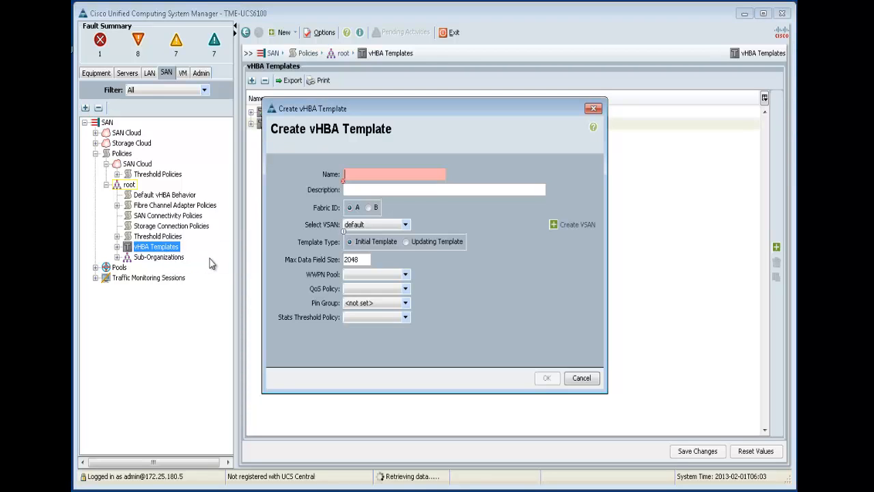
text(vhba-1)
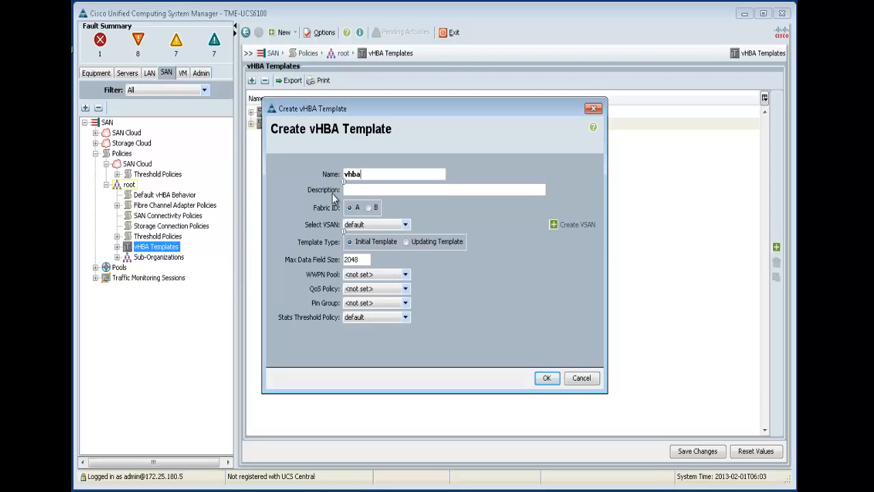
click(368, 208)
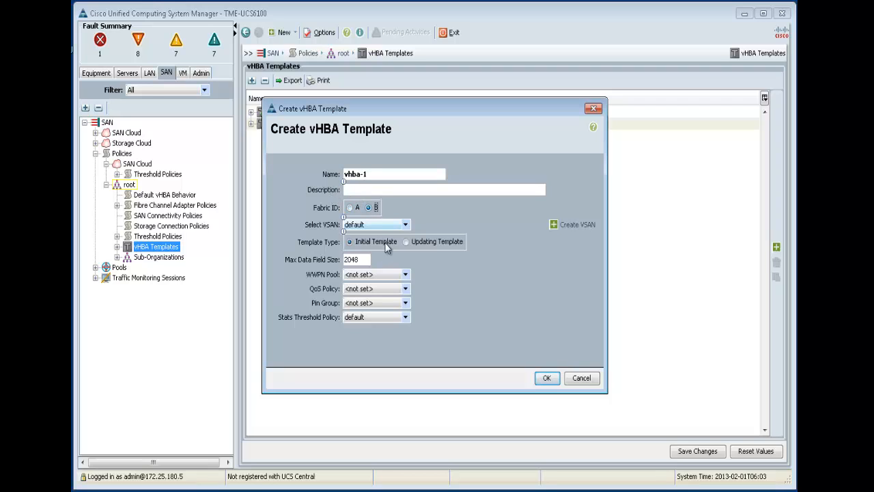
click(375, 225)
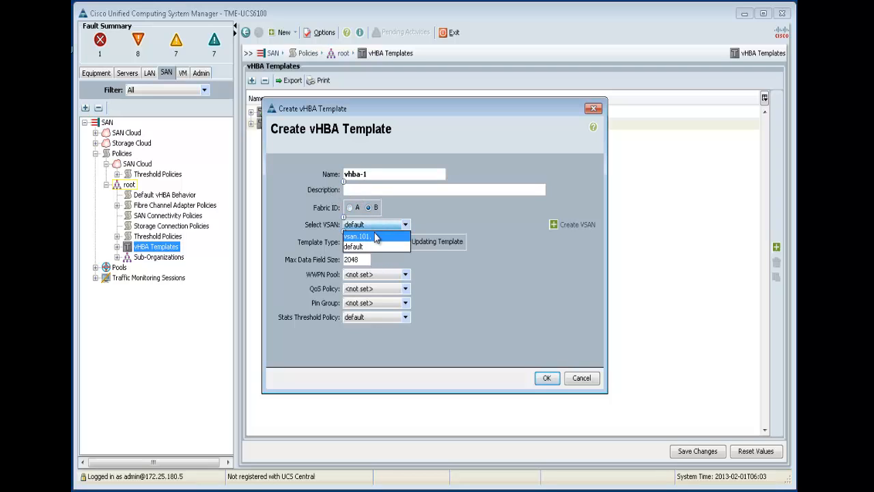
click(375, 233)
click(380, 274)
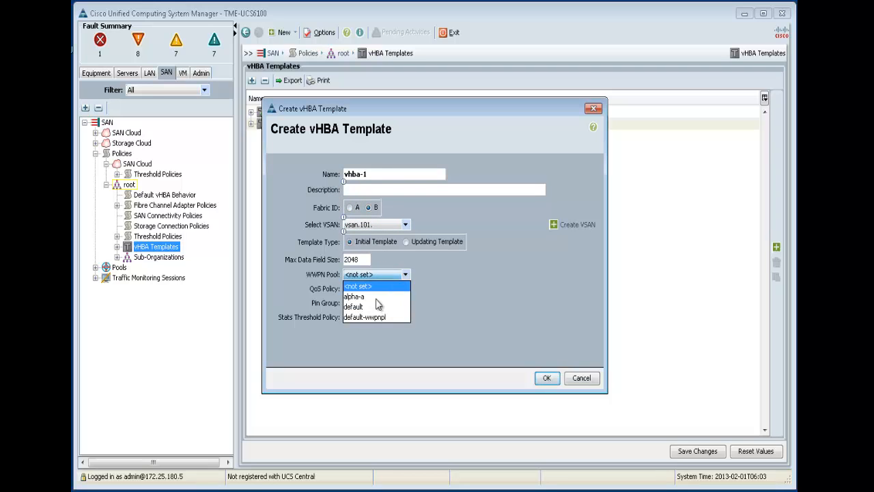
click(396, 317)
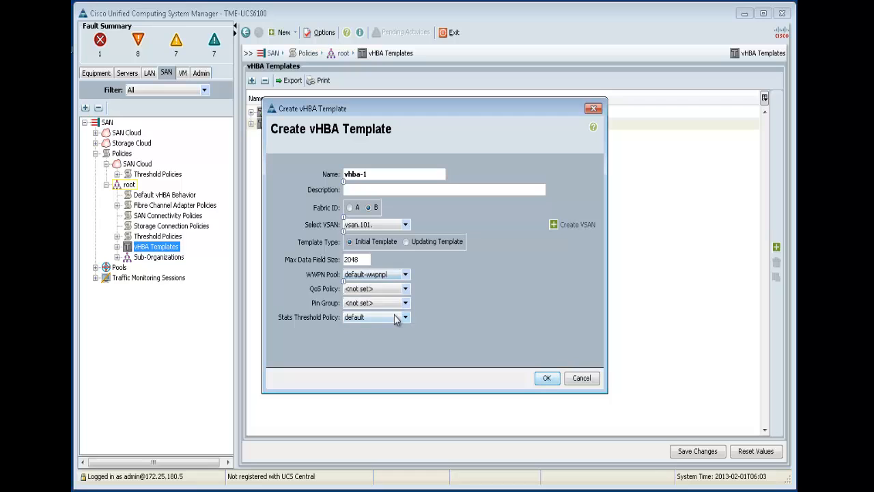
click(546, 378)
click(434, 271)
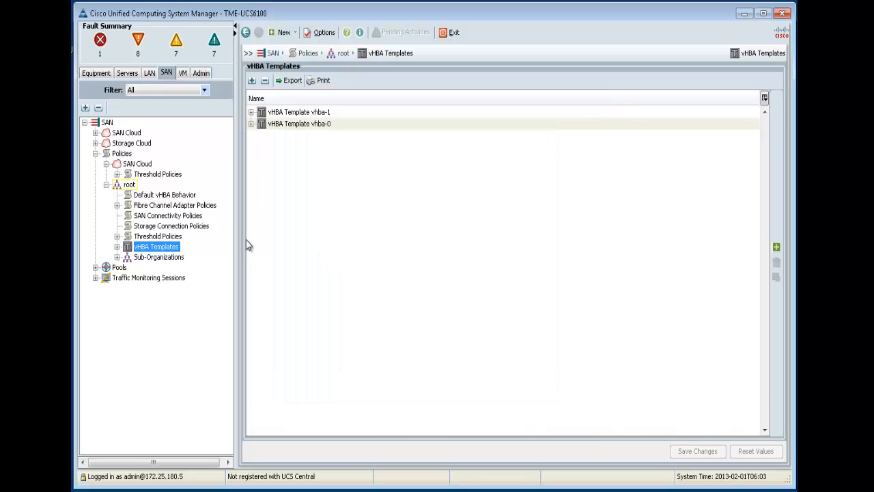
Start a SAN connectivity policy under the root SAN policies and name it 2-port
click(188, 226)
right_click(188, 215)
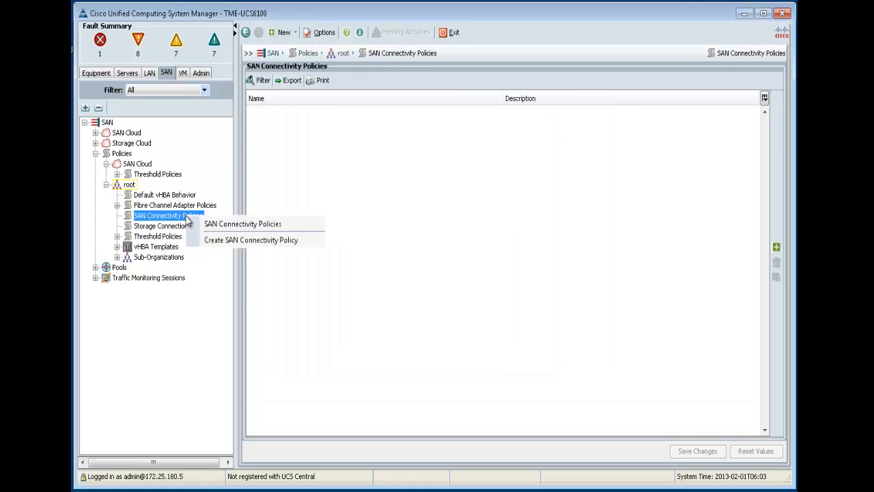
click(213, 239)
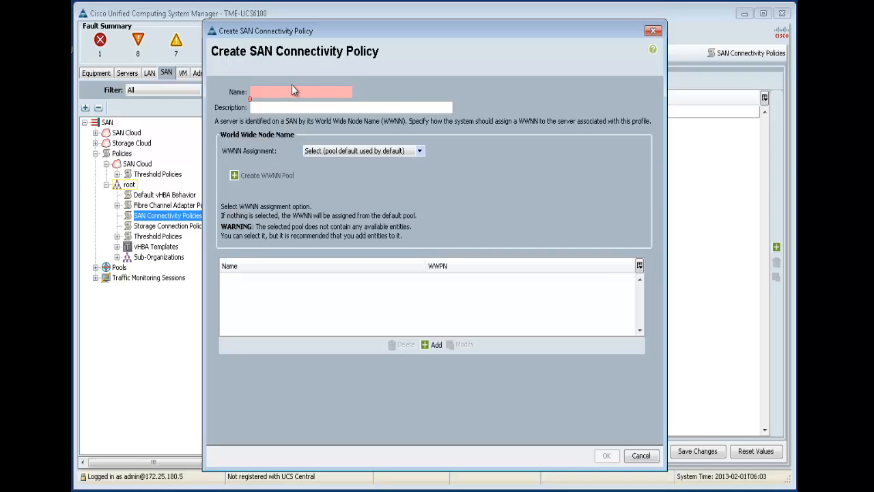
click(292, 93)
text(2-port)
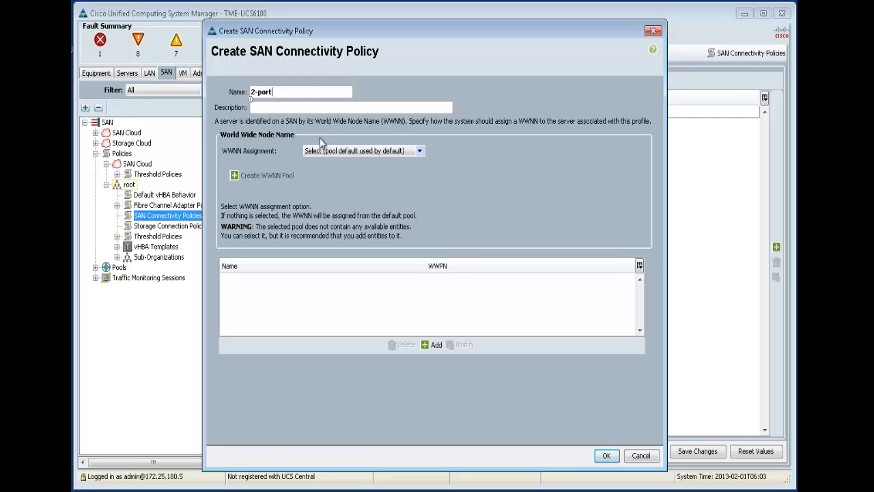
Set the WWNN assignment of the 2-port SAN connectivity policy to the wwnn-default pool
click(325, 151)
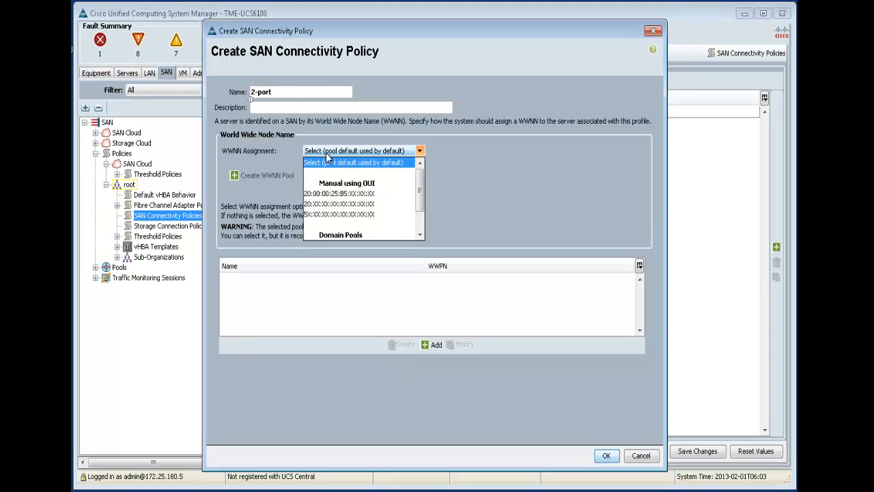
click(420, 235)
click(368, 230)
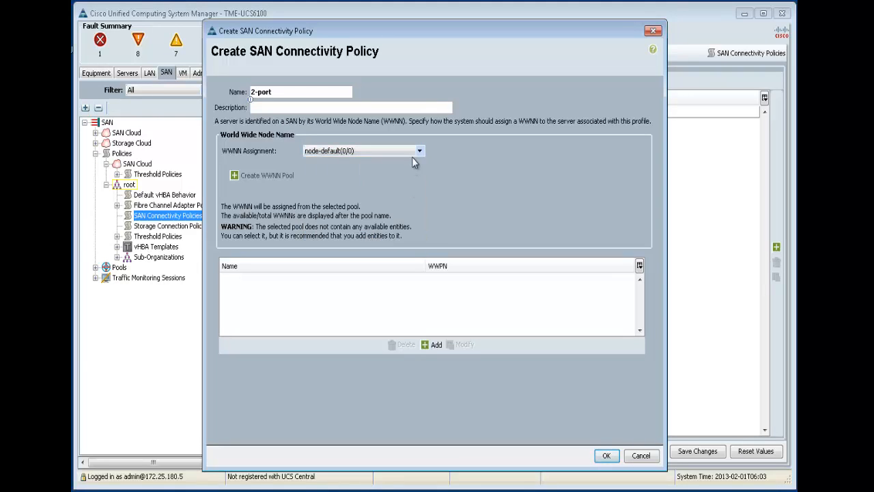
click(419, 151)
click(420, 234)
click(375, 223)
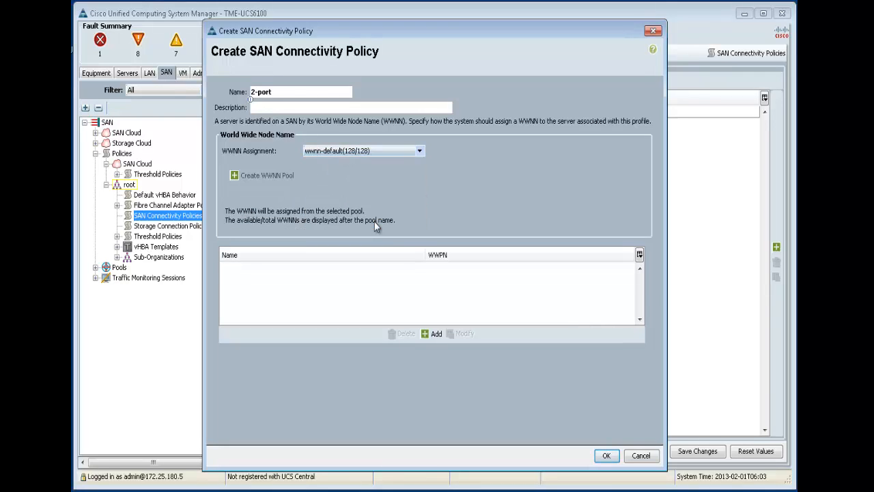
Add a vHBA named vhba-0 to the 2-port SAN connectivity policy, based on a vHBA template
click(424, 334)
text(v)
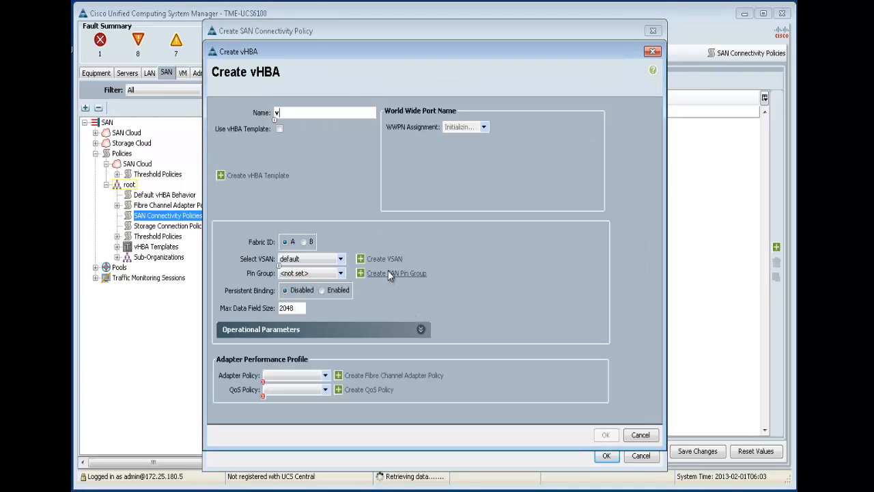
text(hba-a)
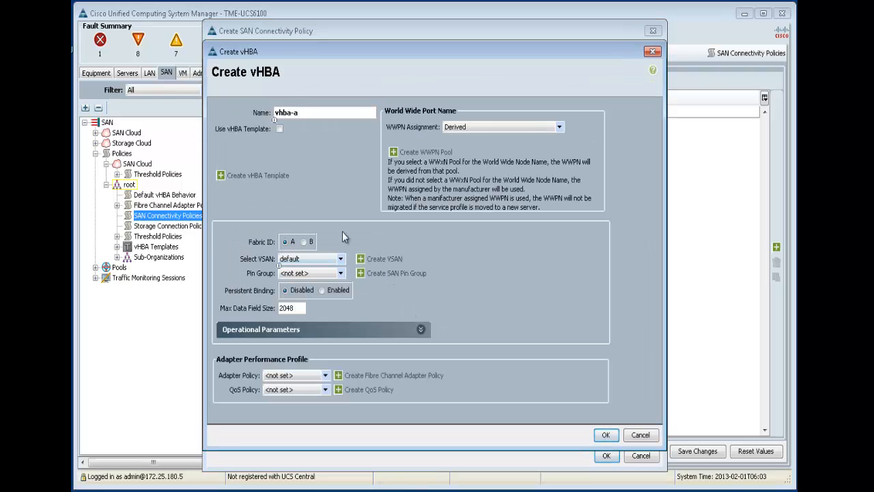
key(BackSpace)
text(1)
click(279, 129)
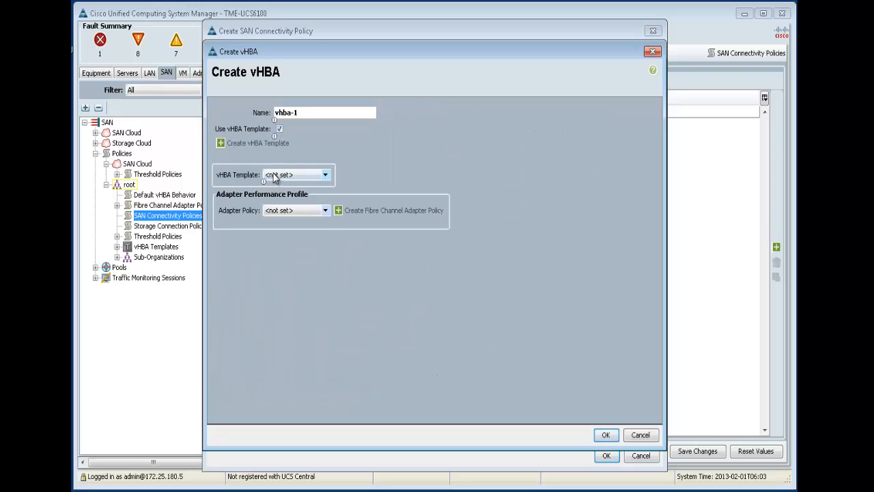
click(280, 175)
click(315, 116)
text(0)
click(605, 434)
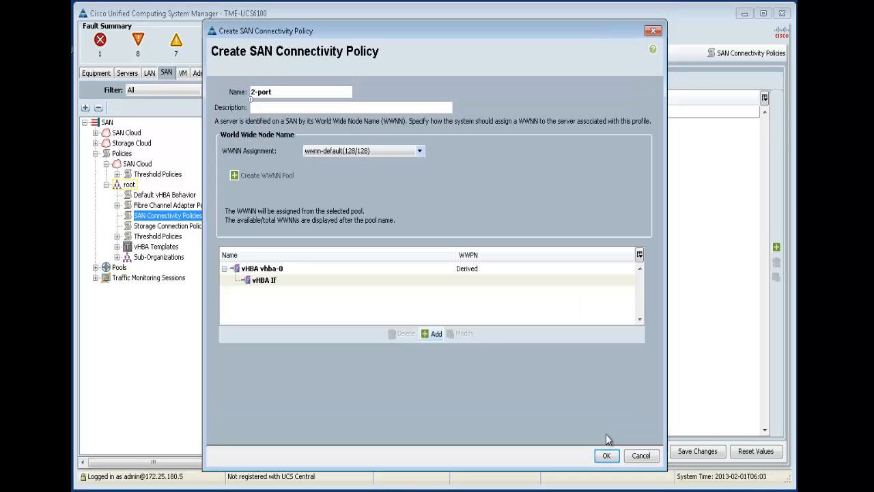
Add a vHBA named vhba-1 based on the vHBA template vhba-1, and finish creating the 2-port SAN connectivity policy
click(424, 336)
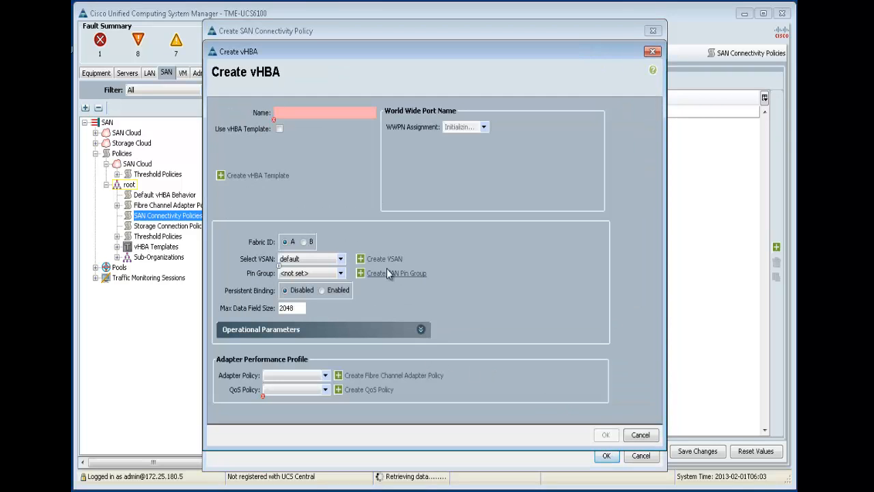
text(vhba-1)
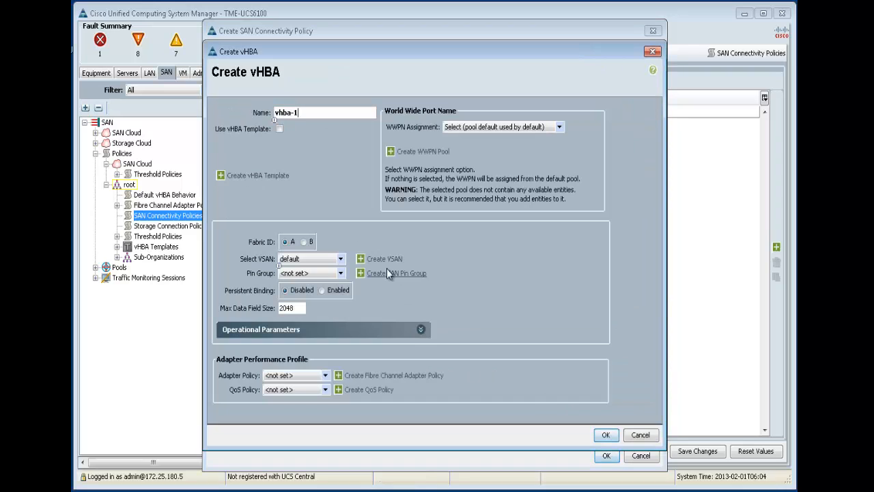
click(280, 129)
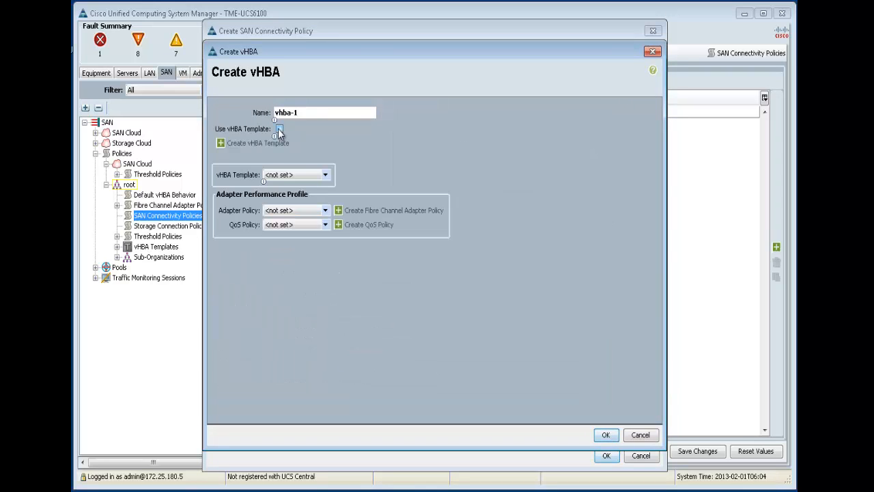
click(278, 177)
click(273, 207)
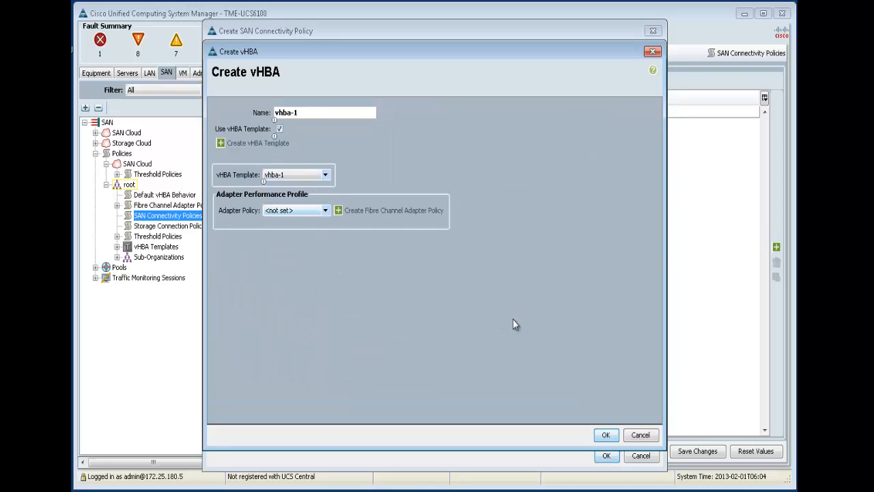
click(605, 435)
click(608, 455)
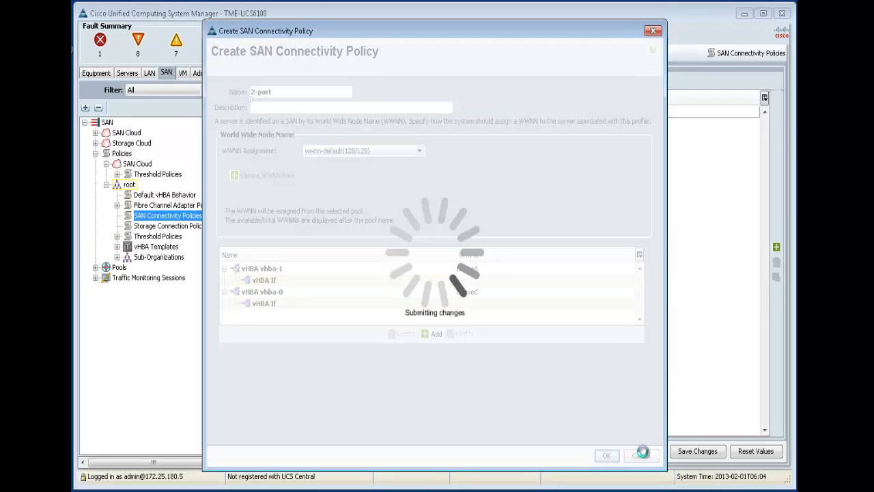
click(451, 275)
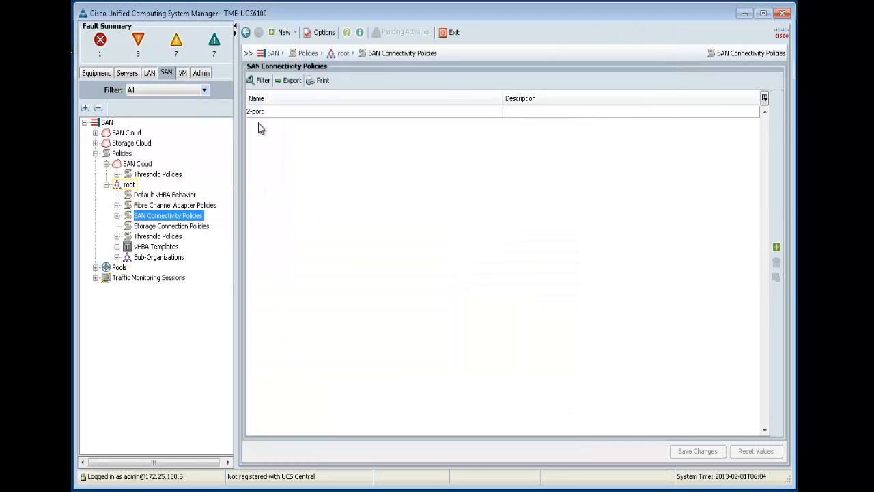
Start an expert service profile under the root service profiles and name it esxi-4-web-services
click(126, 73)
click(129, 143)
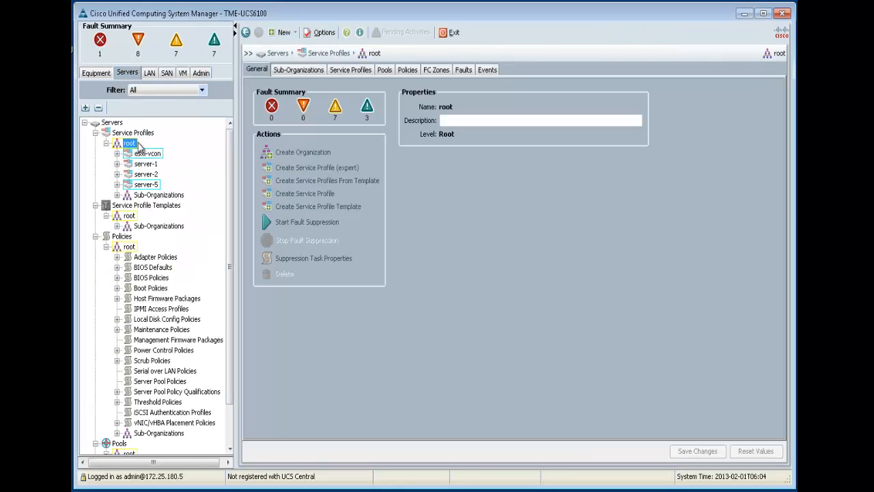
right_click(133, 146)
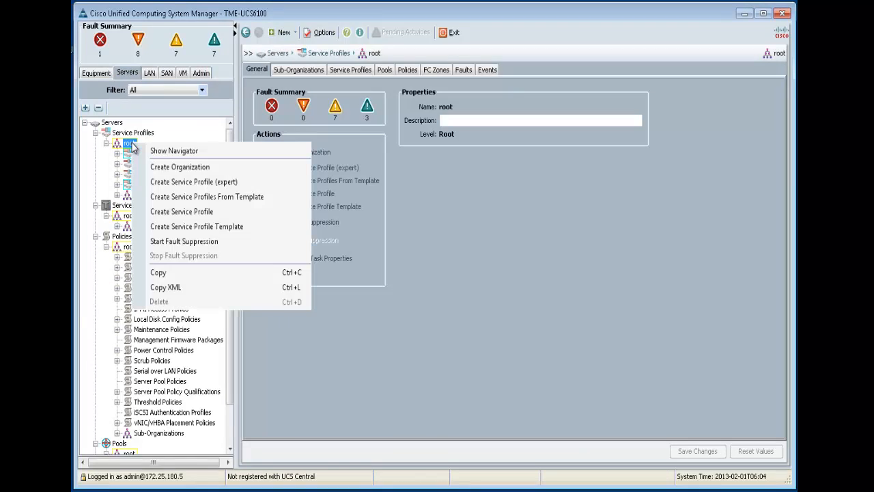
click(187, 183)
text(es)
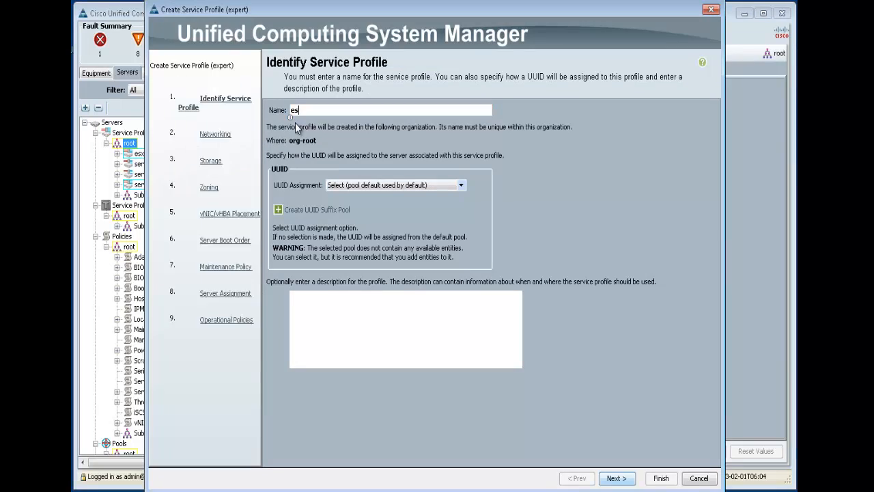
text(xi-)
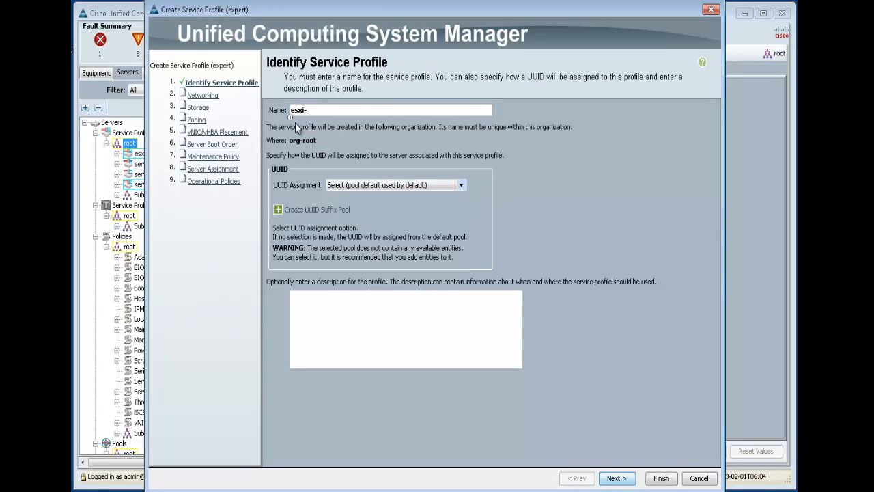
text(4 port)
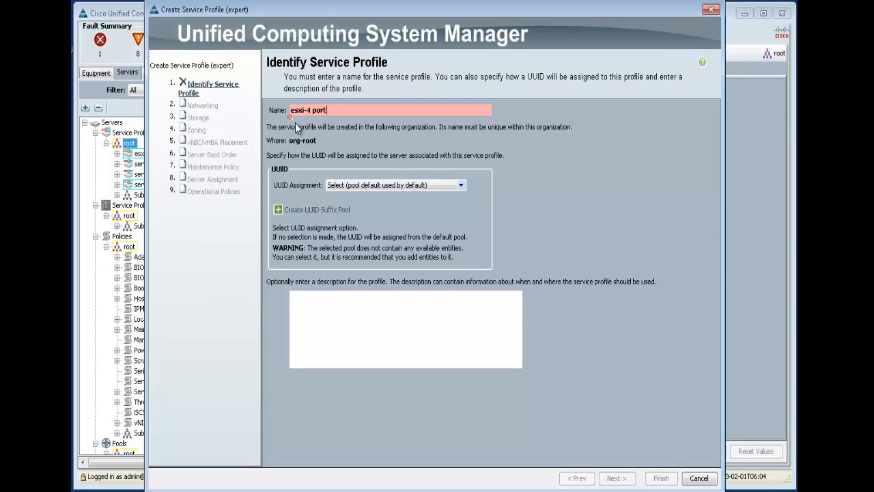
key(BackSpace)
key(BackSpace)
key(BackSpace)
key(BackSpace)
key(BackSpace)
text(-web)
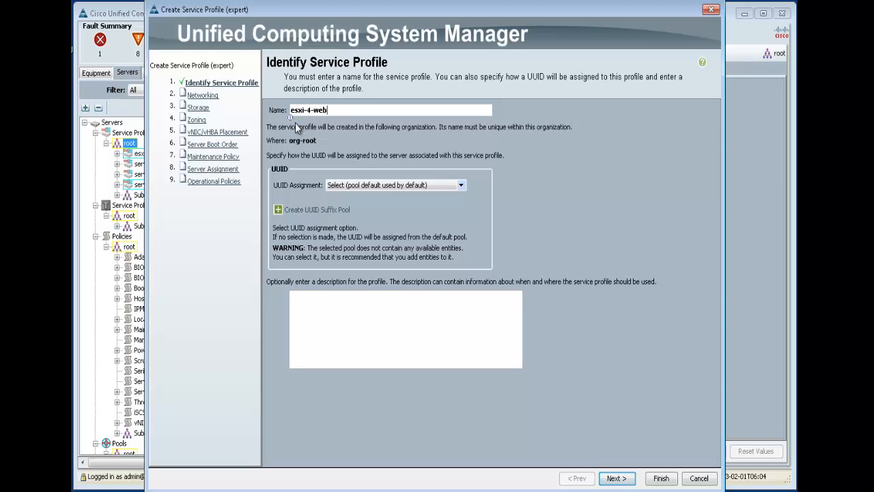
text(-services)
Set the service profile's UUID assignment to the default_uuidpl pool
click(335, 184)
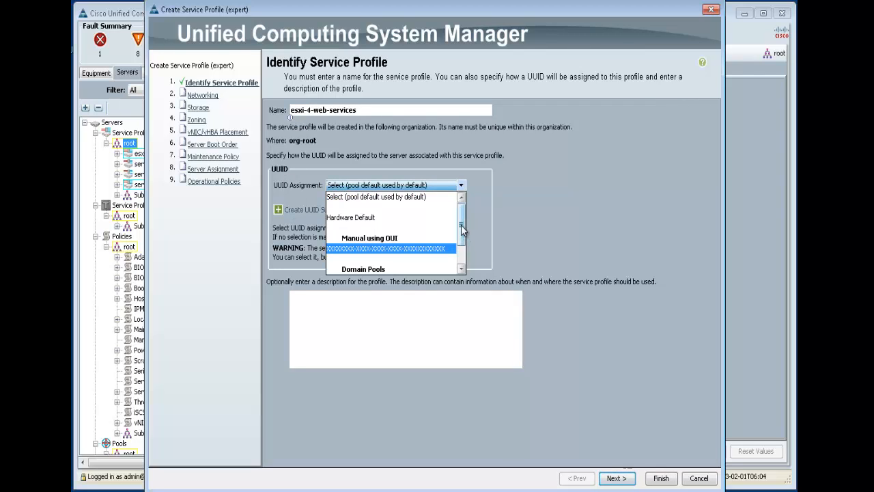
scroll(463, 231, down, 2)
click(396, 263)
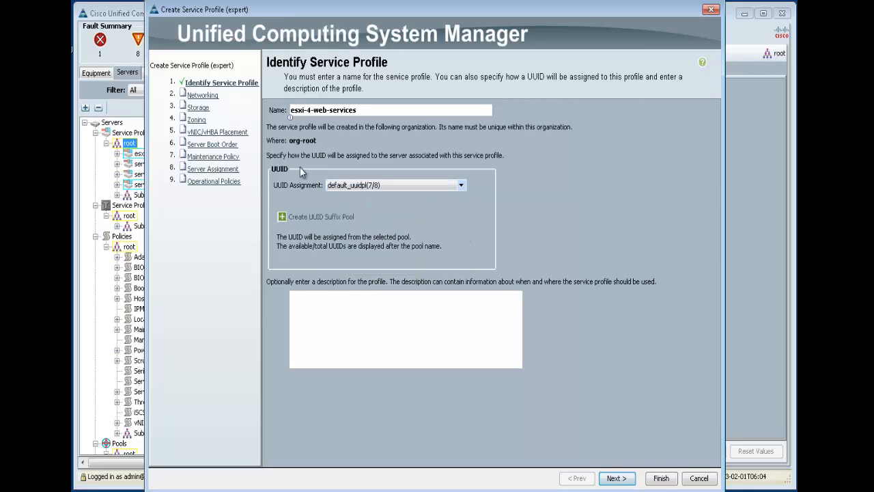
click(202, 96)
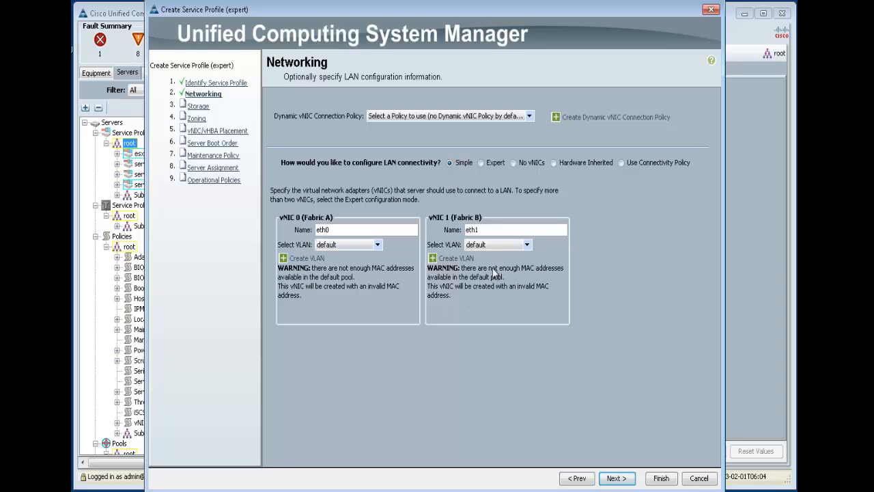
click(483, 162)
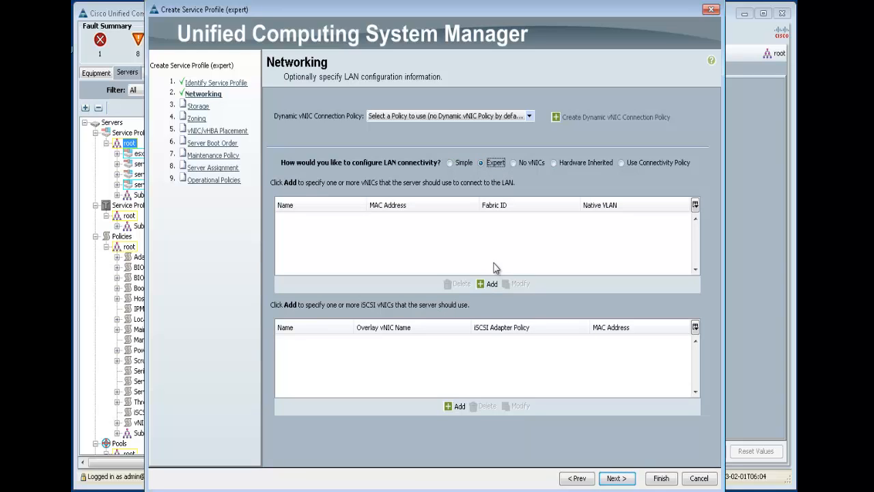
click(489, 284)
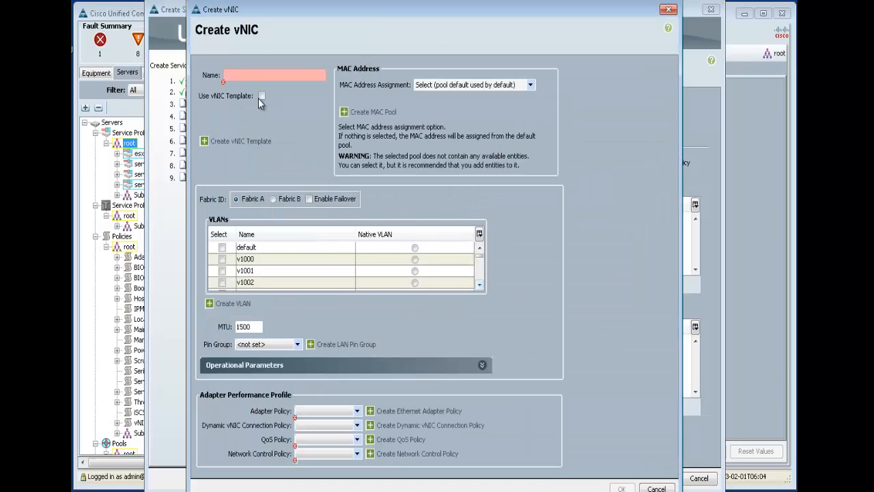
click(260, 97)
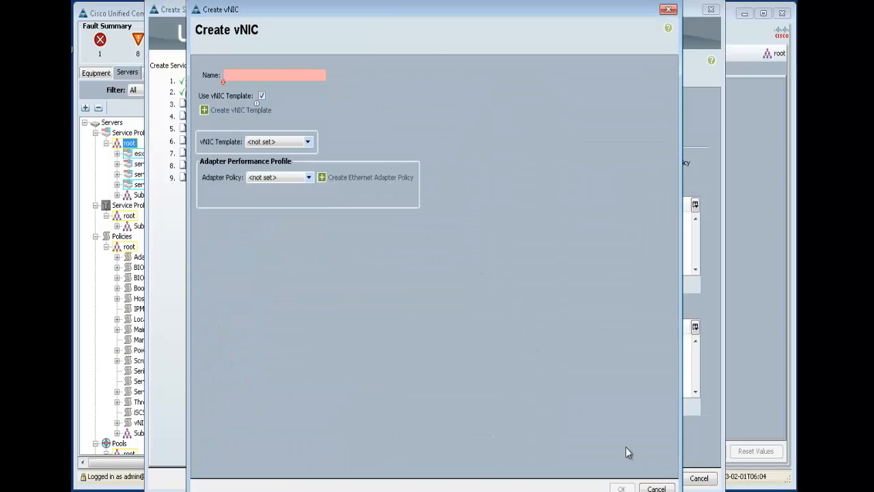
click(657, 489)
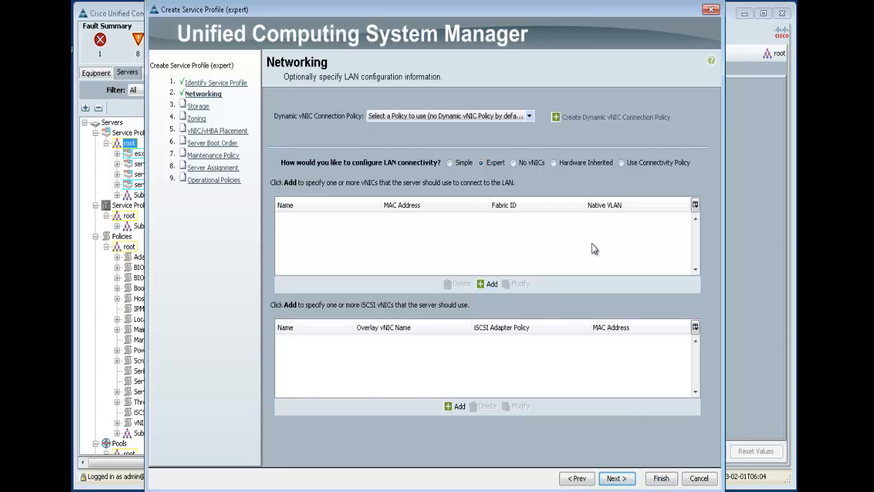
Configure the service profile's LAN connectivity to use the 4-port LAN connectivity policy
click(620, 163)
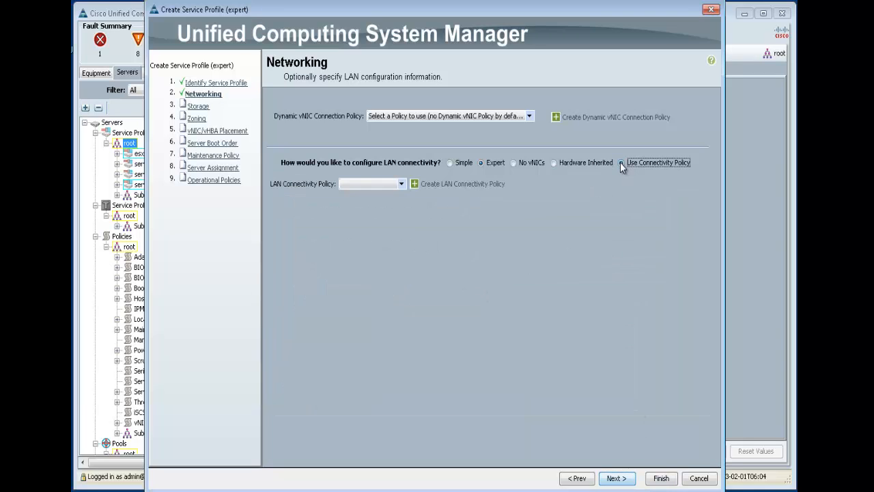
click(401, 185)
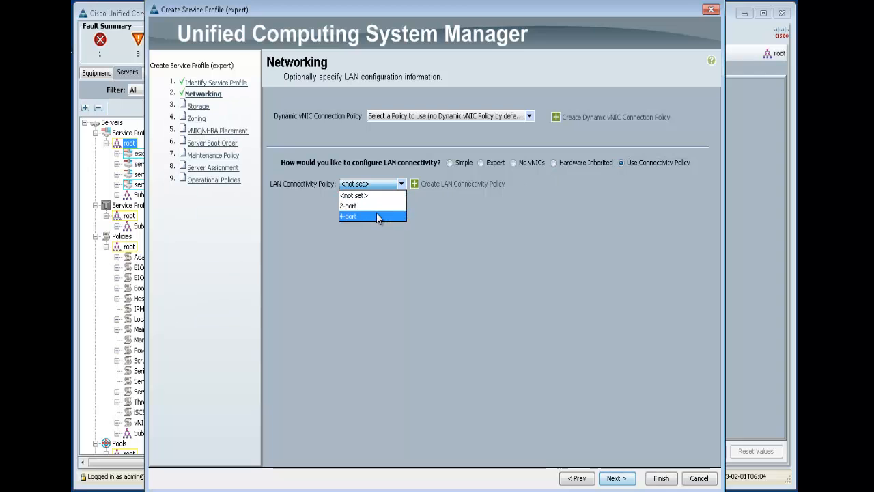
click(376, 216)
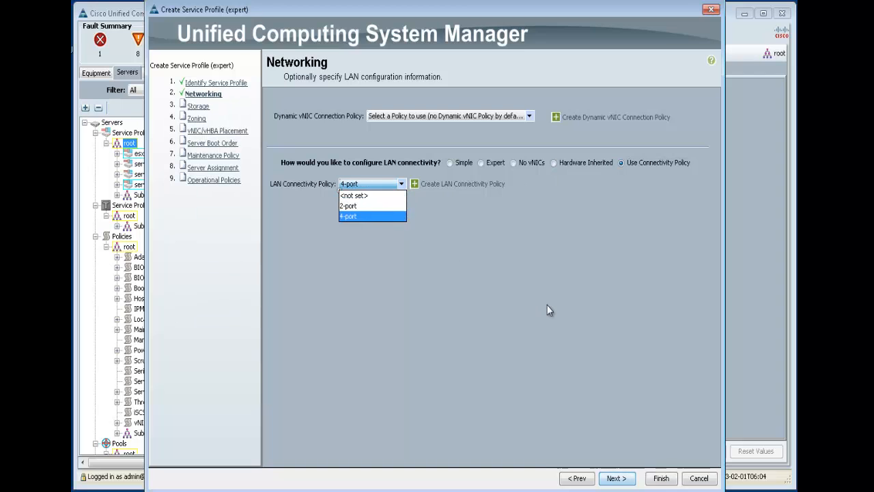
Configure storage to use the 2-port SAN connectivity policy, and finish creating the service profile esxi-4-web-services
click(198, 107)
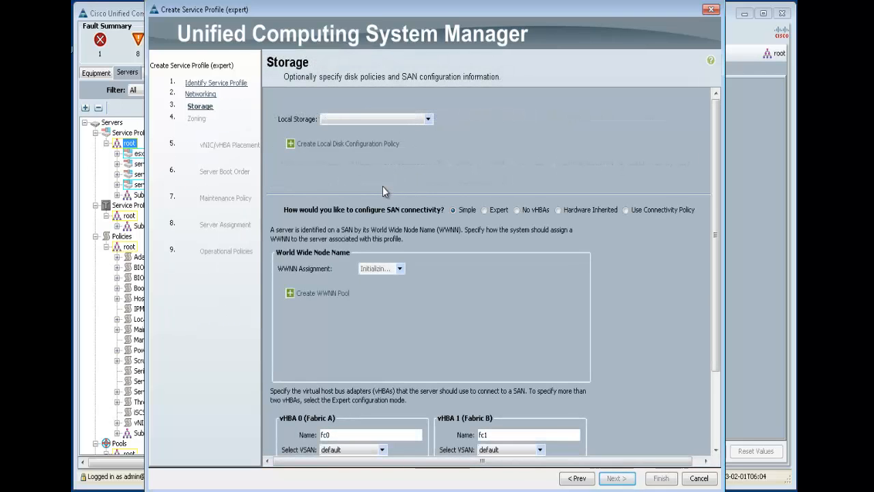
click(625, 212)
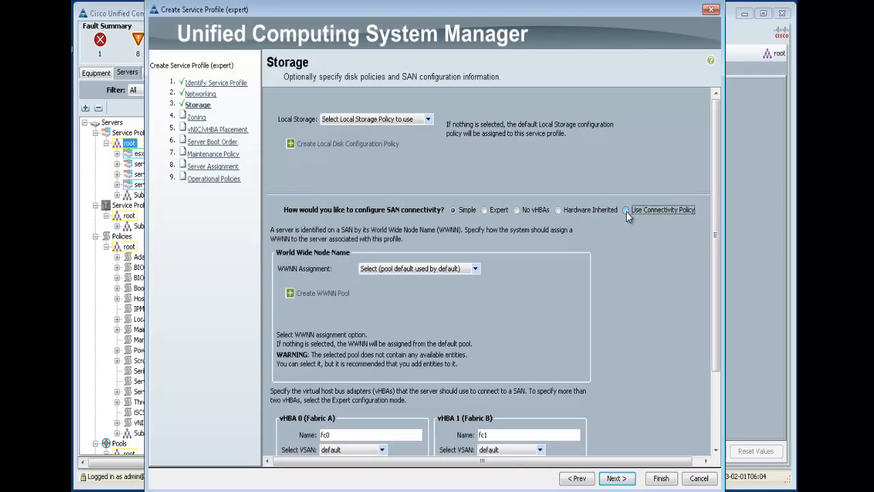
click(402, 231)
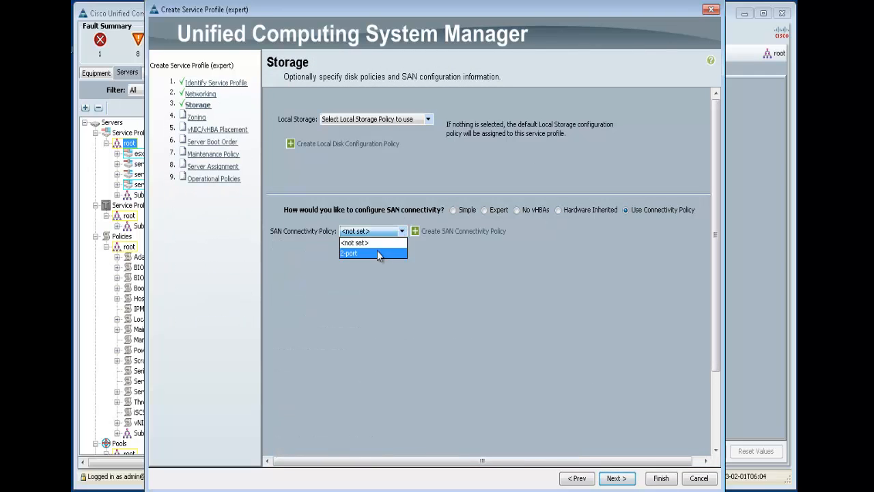
click(377, 250)
click(657, 477)
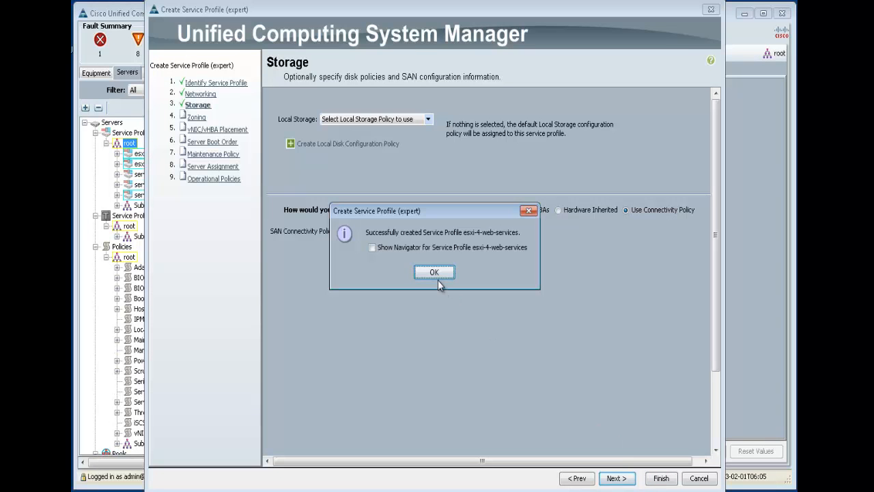
click(434, 273)
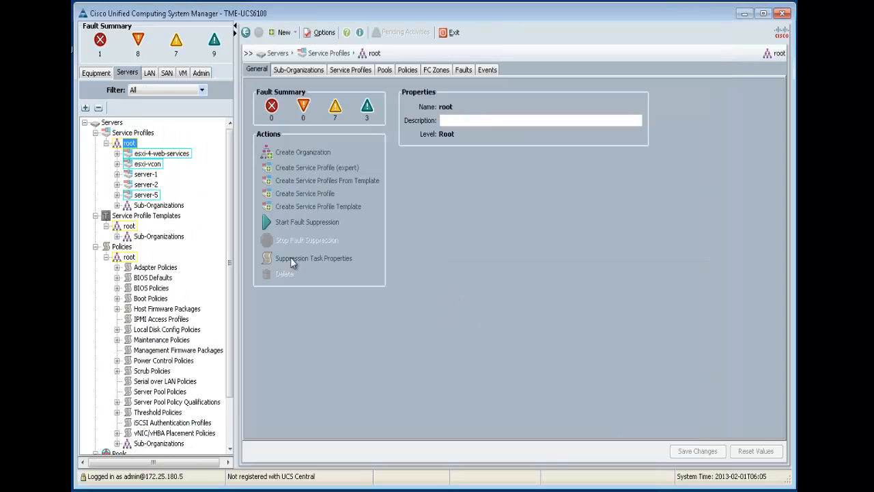
Start an expert service profile under the root service profiles, named bare-metal, with UUID assignment from the default_uuidpl pool
right_click(135, 149)
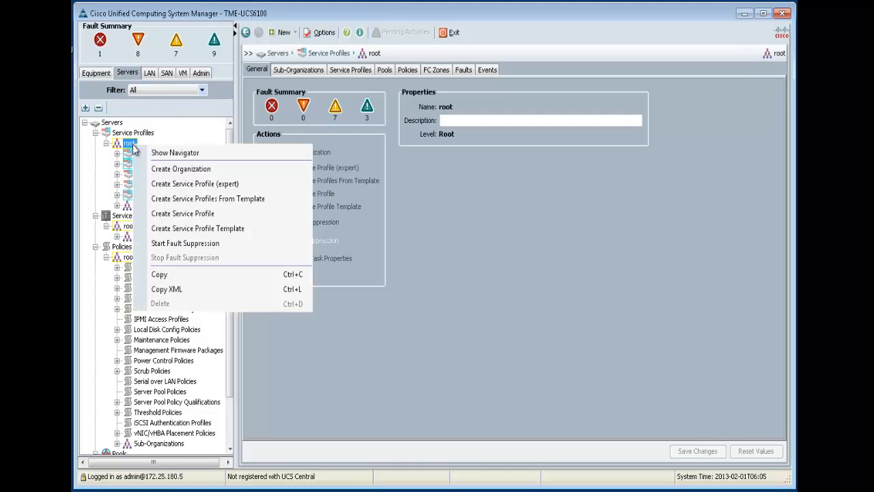
click(178, 184)
text(bare-metal)
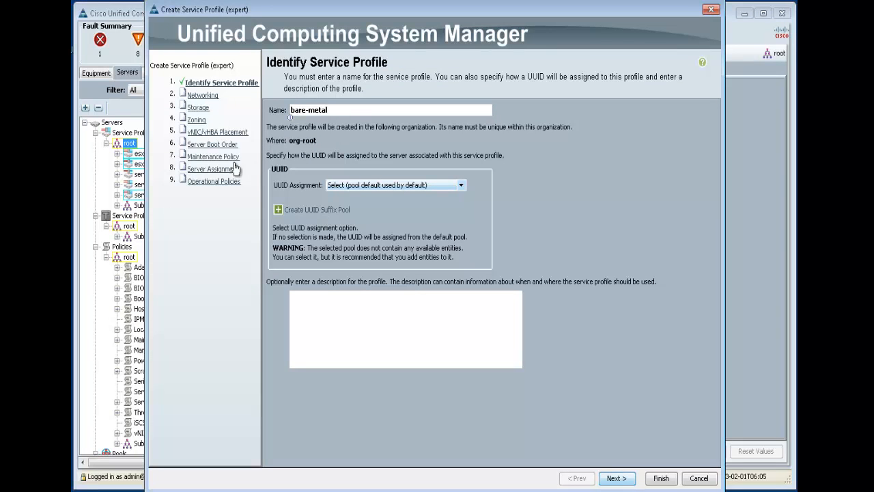
click(345, 186)
scroll(451, 266, down, 2)
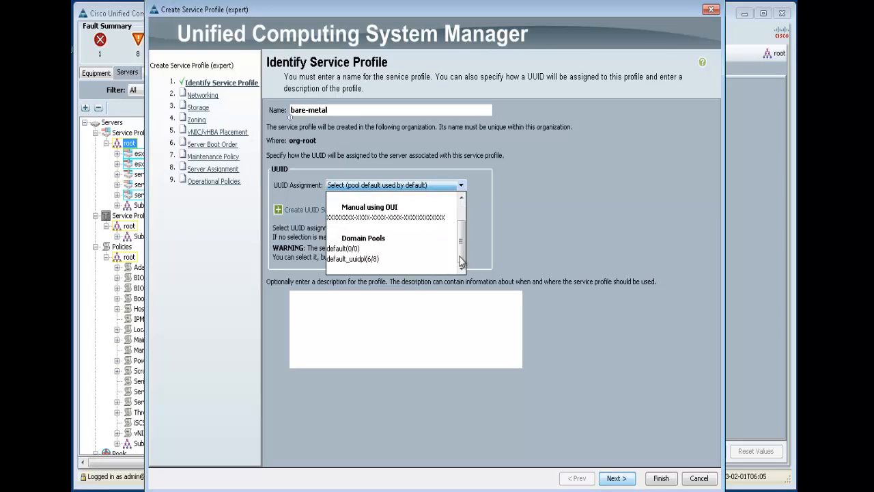
click(369, 260)
Configure networking for the bare-metal profile to use the 2-port LAN connectivity policy
click(202, 95)
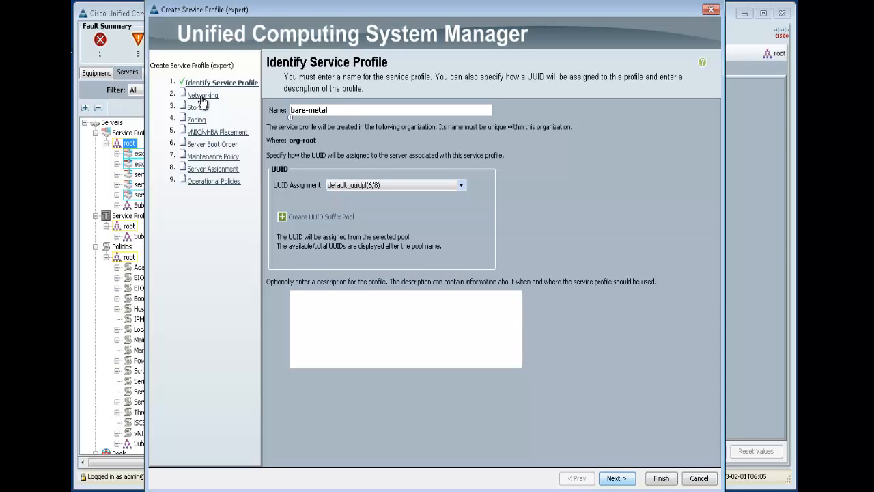
click(621, 166)
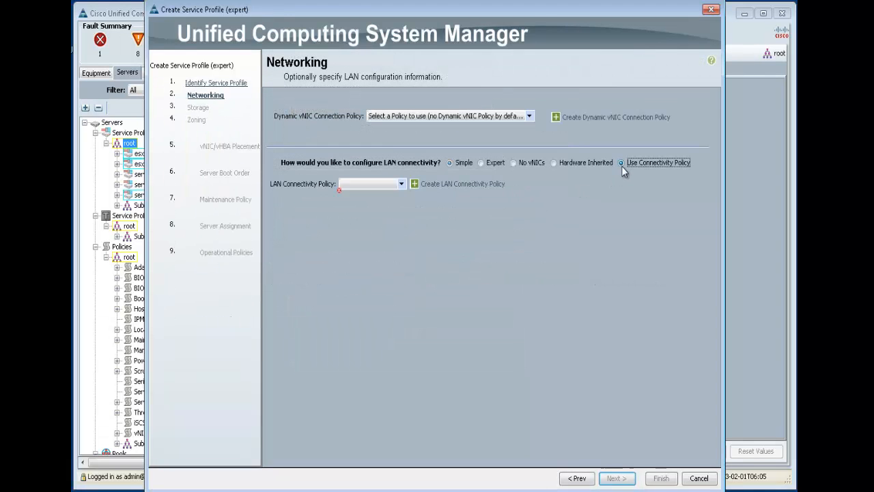
click(401, 184)
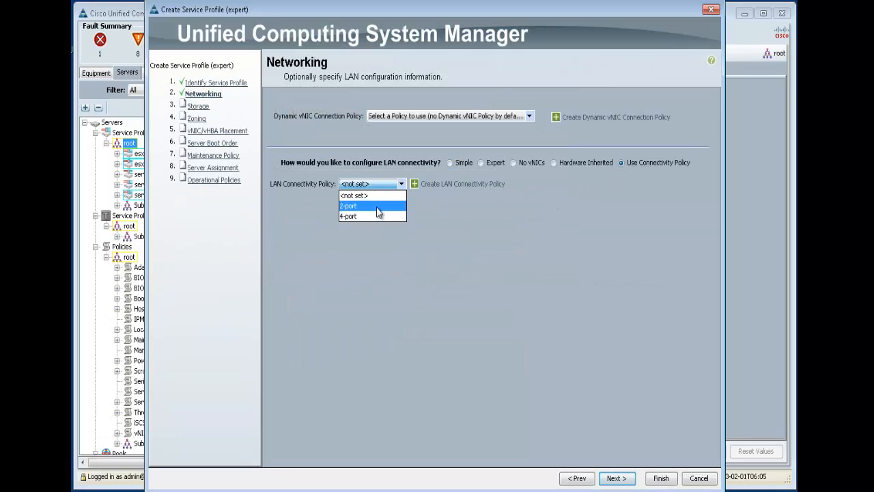
click(378, 206)
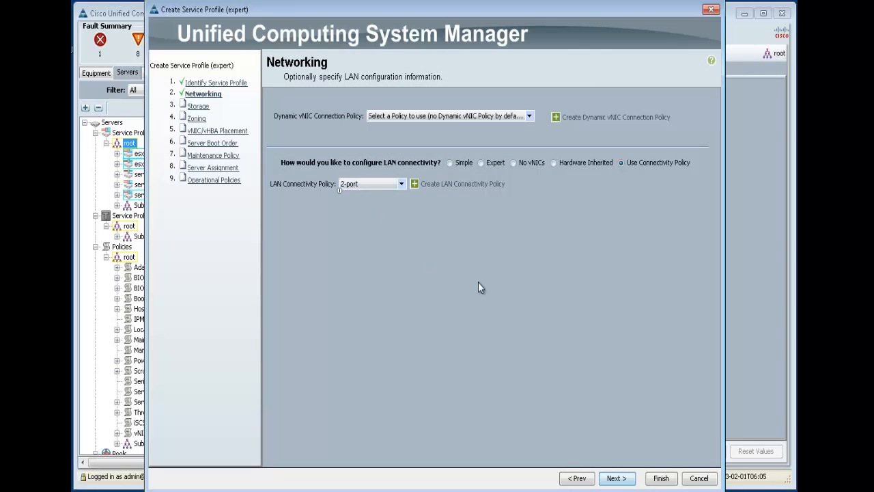
Keep the simple SAN connectivity in the storage settings and finish creating the bare-metal service profile
click(617, 478)
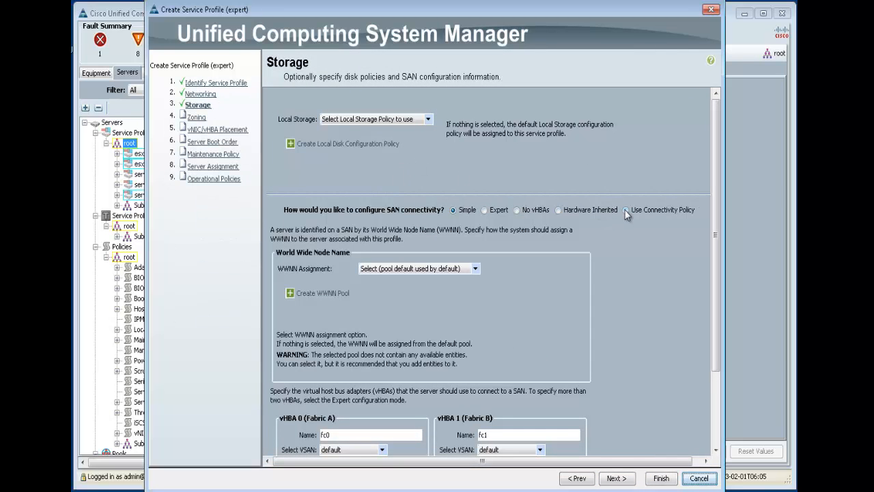
click(661, 478)
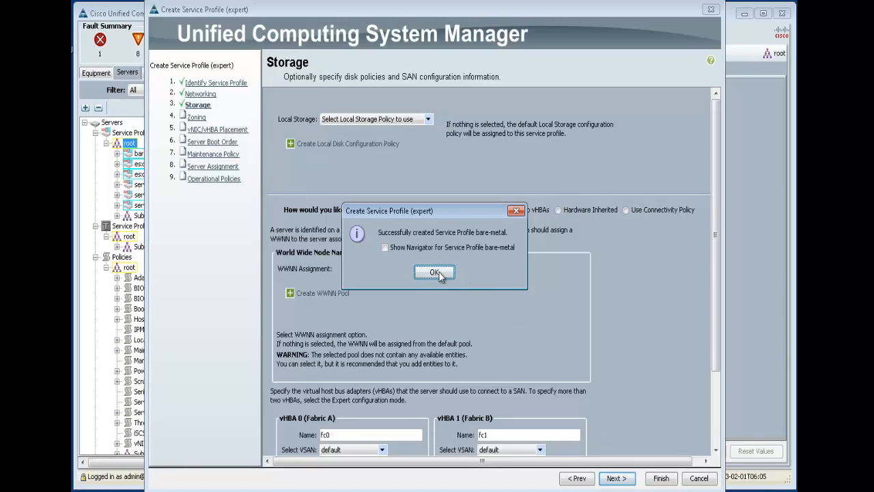
click(439, 273)
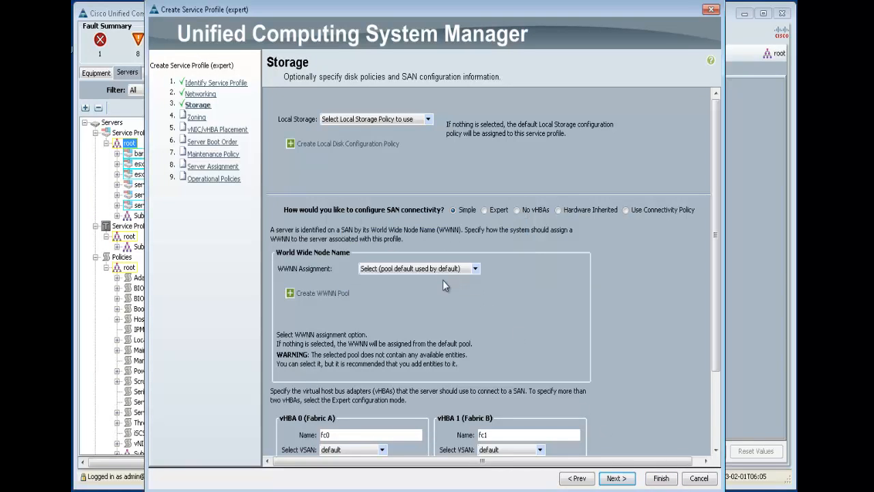